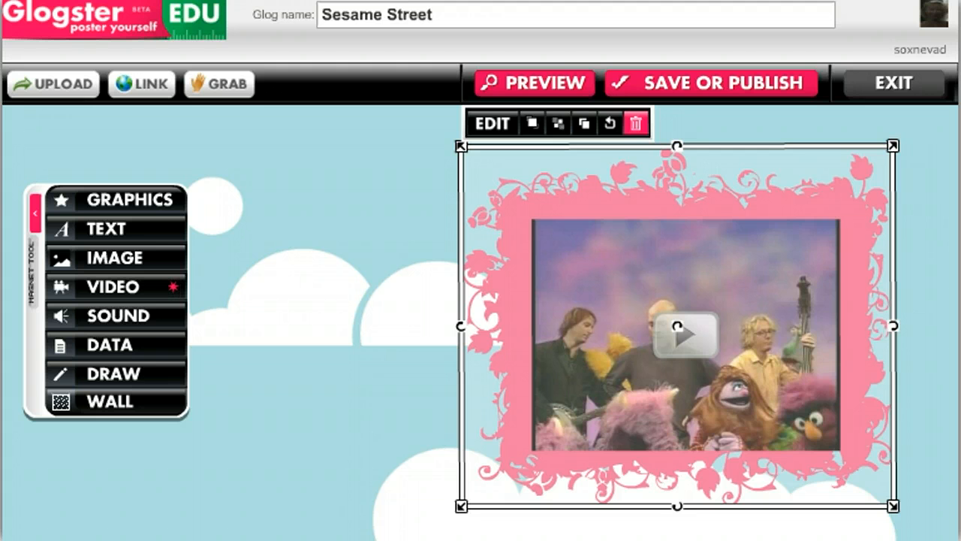
- Move the pink-framed video down to the poster's lower area, leaving the upper area free
drag(579, 279, 612, 540)
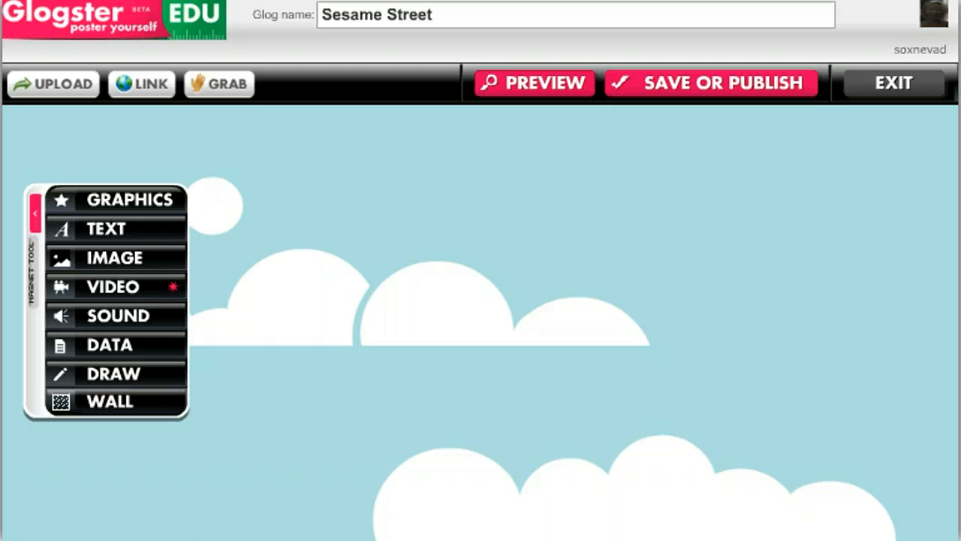
scroll(702, 372, down, 5)
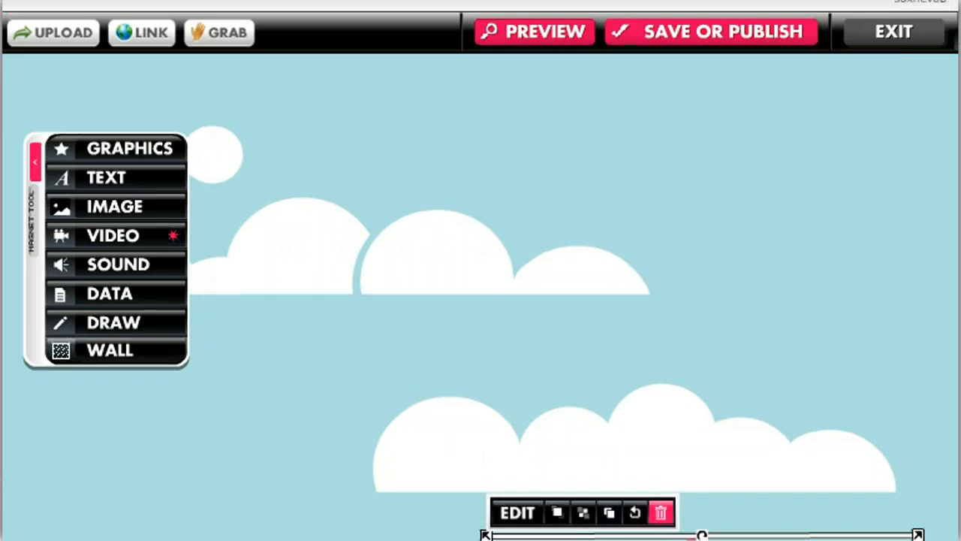
scroll(494, 270, down, 7)
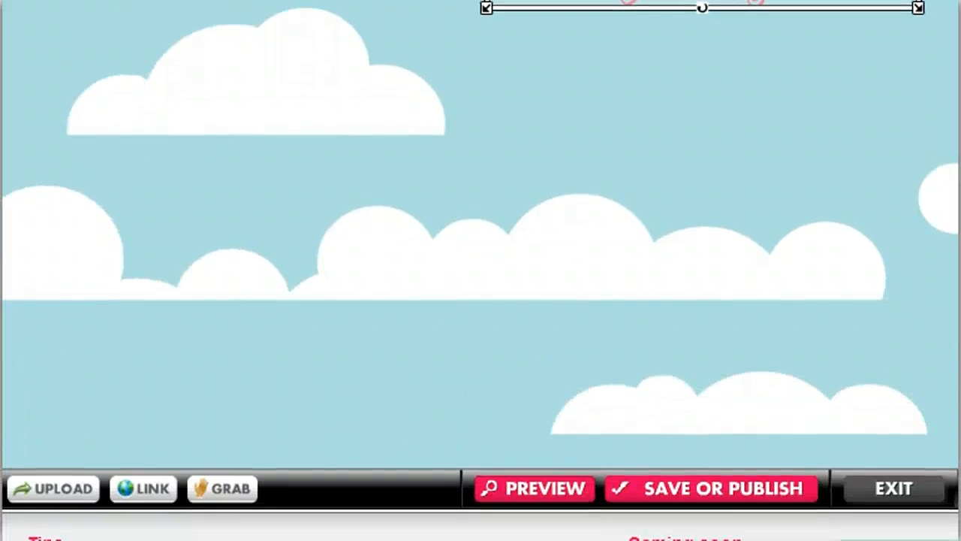
scroll(480, 270, up, 6)
scroll(481, 270, up, 1)
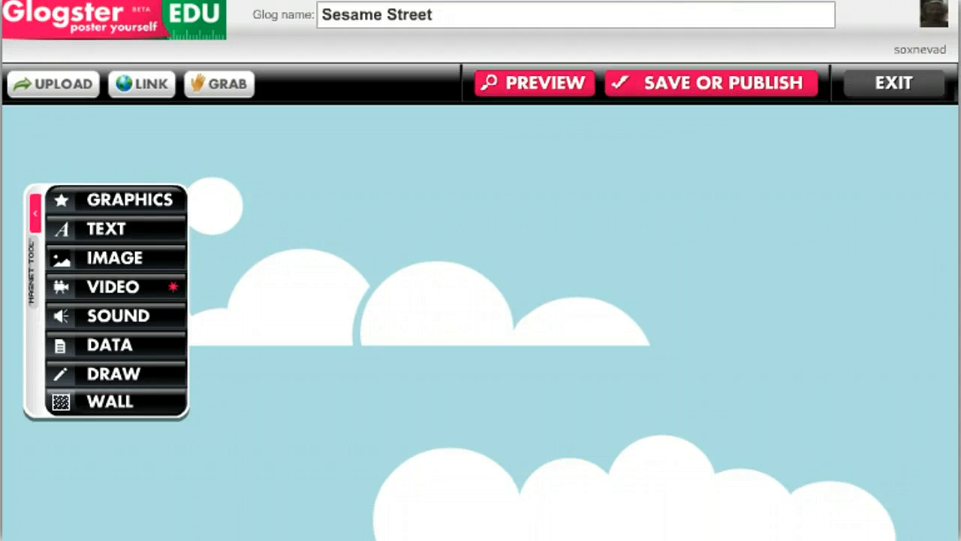
- Browse the text designs under bubbles, stickers and titles, including the stickers of the Paper gallery
click(98, 233)
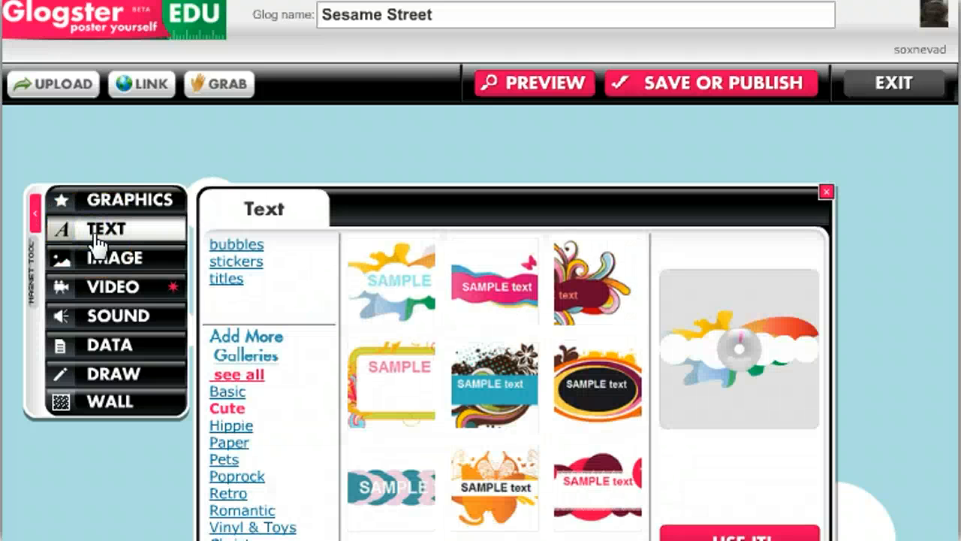
drag(461, 190, 452, 126)
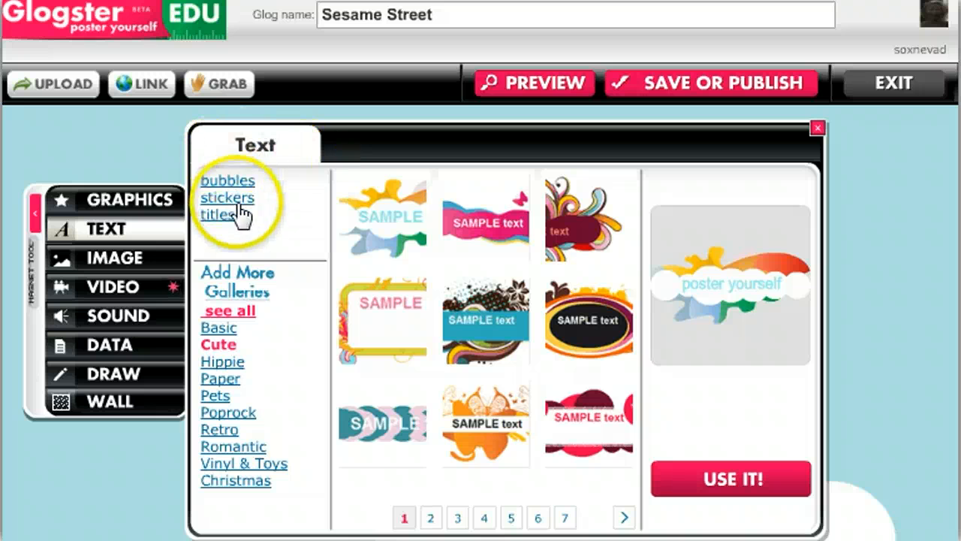
click(227, 183)
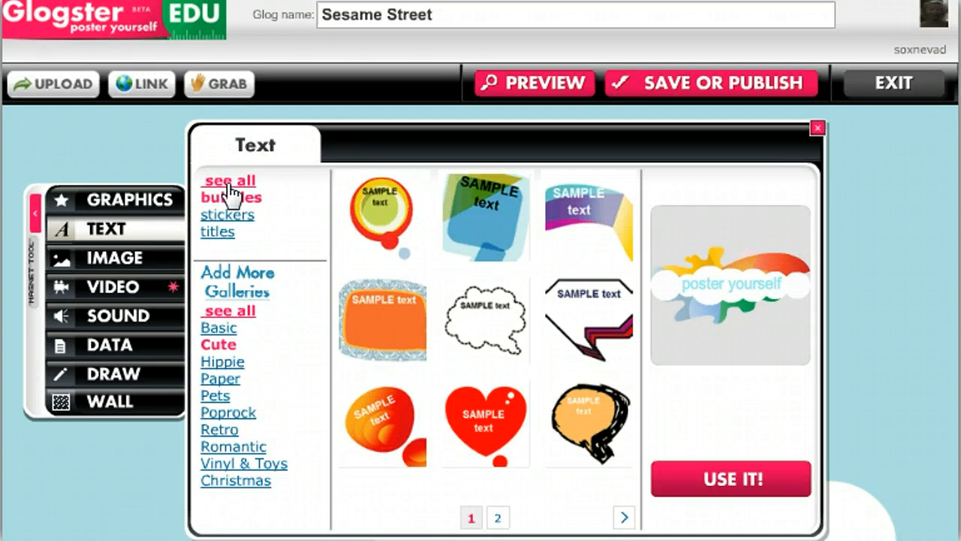
click(240, 220)
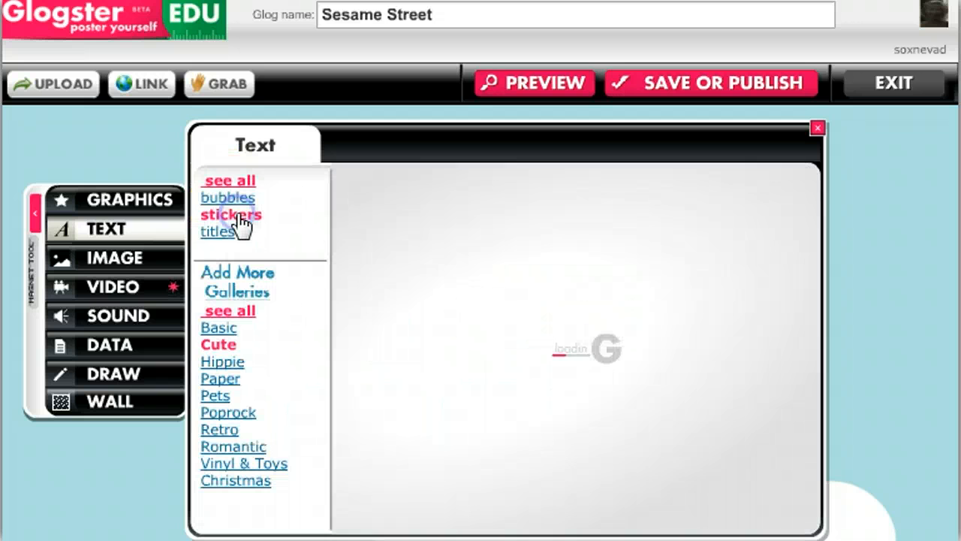
click(234, 235)
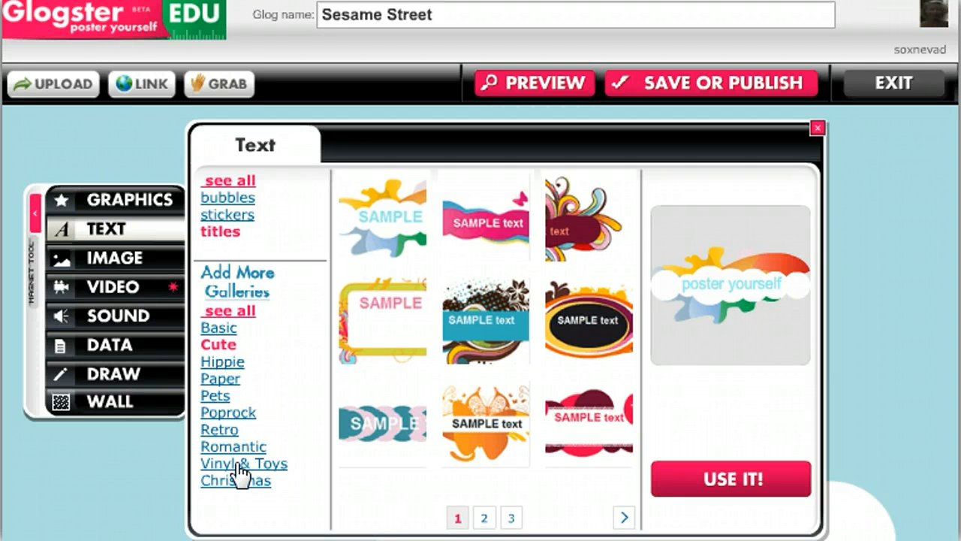
click(241, 386)
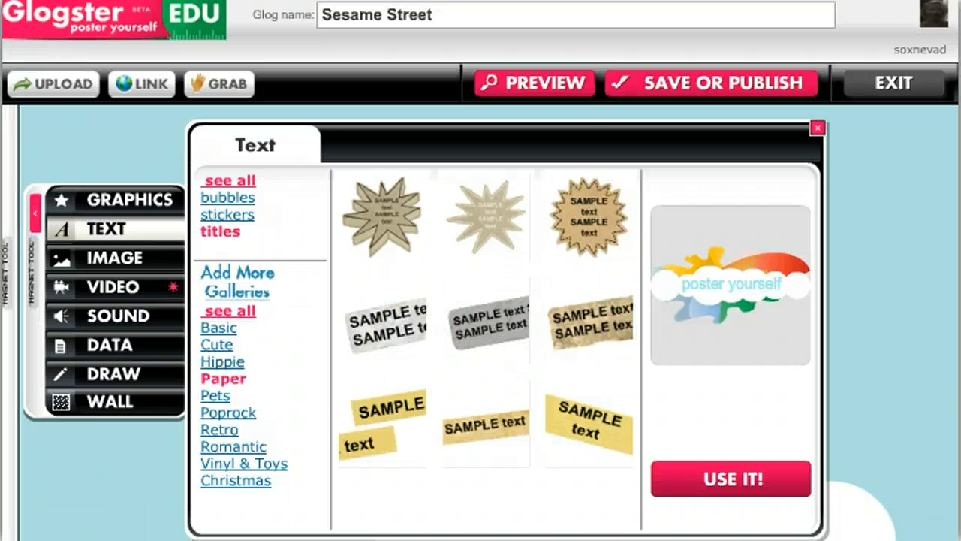
click(231, 214)
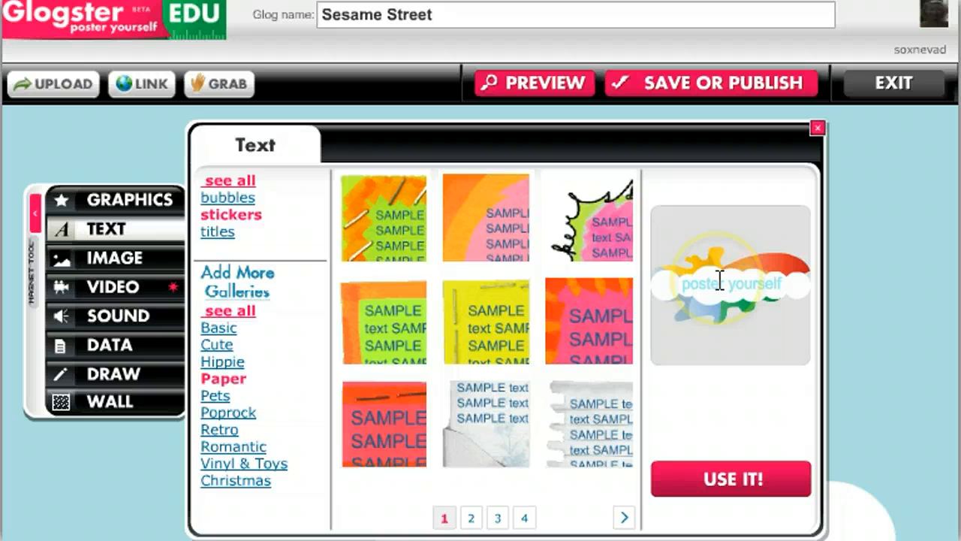
- Add the colourful "poster yourself" cloud text graphic and place it near the top centre of the poster
click(733, 481)
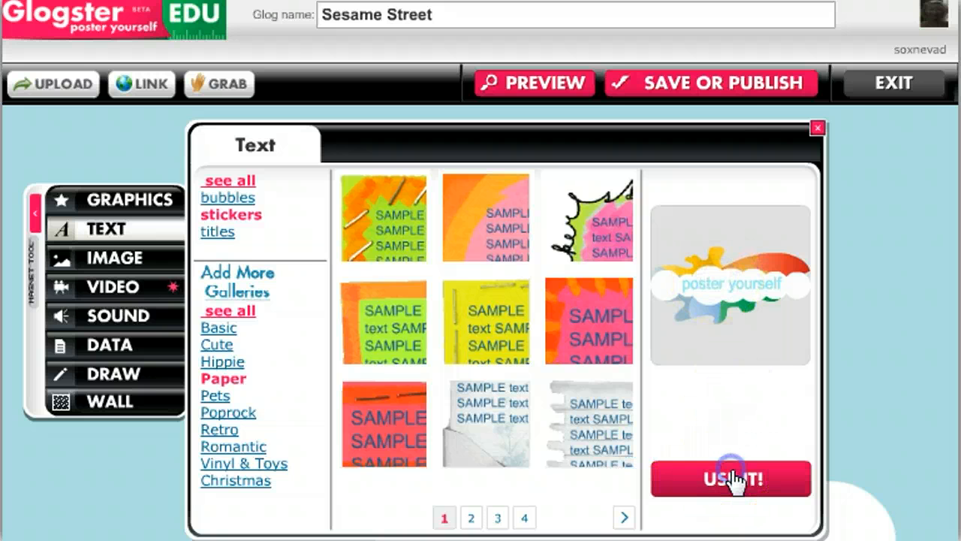
click(817, 128)
scroll(481, 270, down, 6)
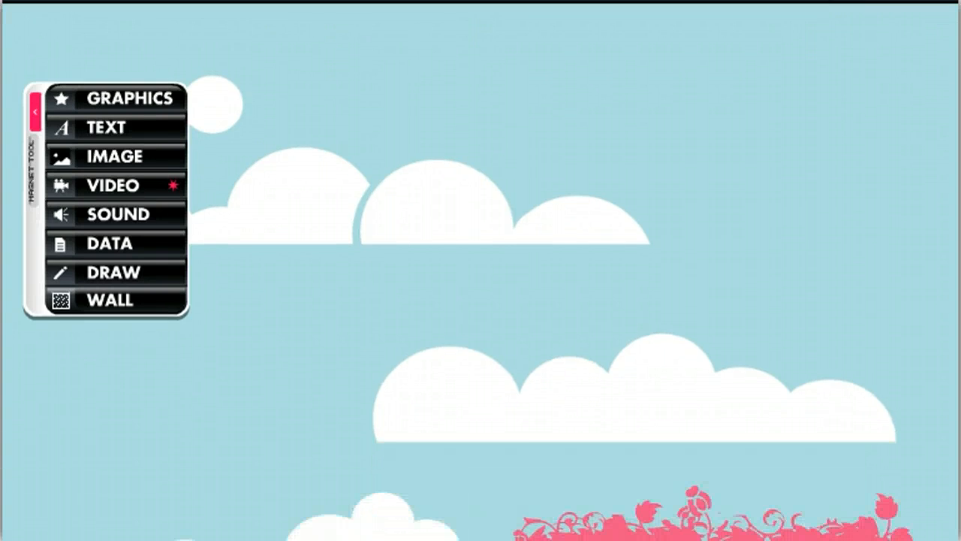
scroll(481, 270, down, 2)
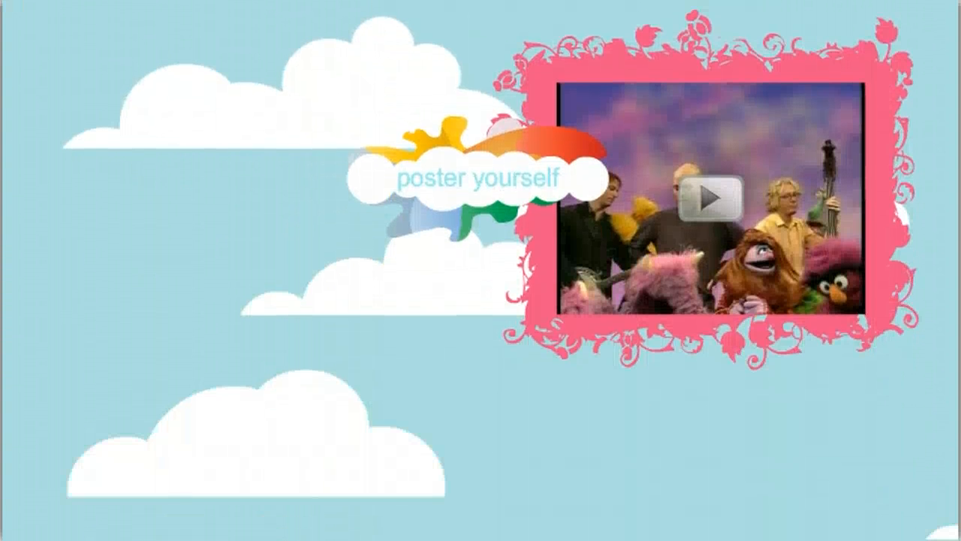
click(485, 166)
drag(485, 165, 285, 143)
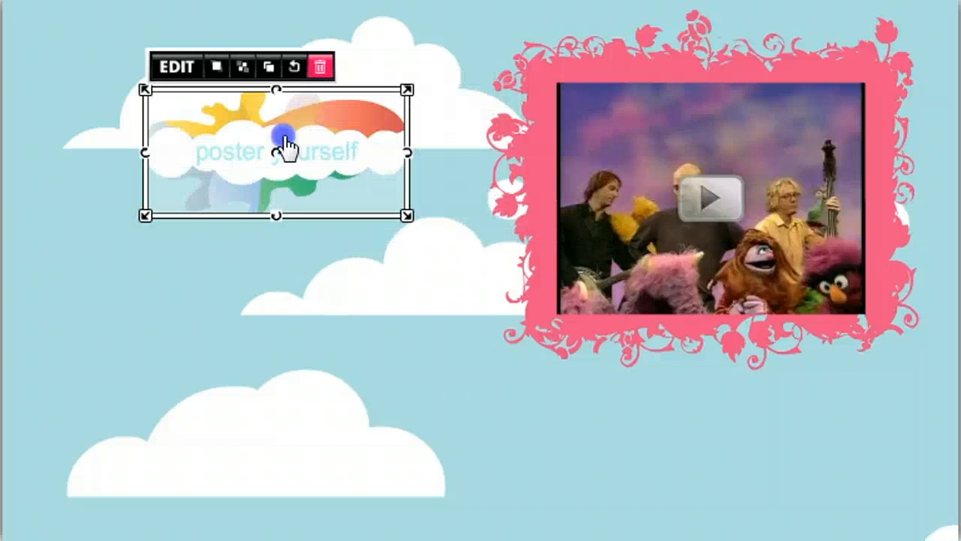
scroll(481, 270, up, 6)
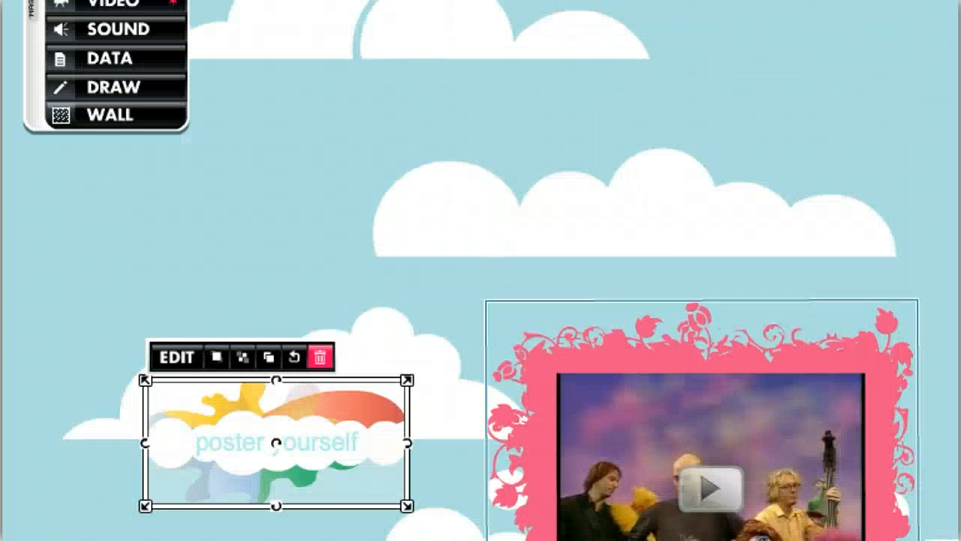
drag(333, 507, 539, 90)
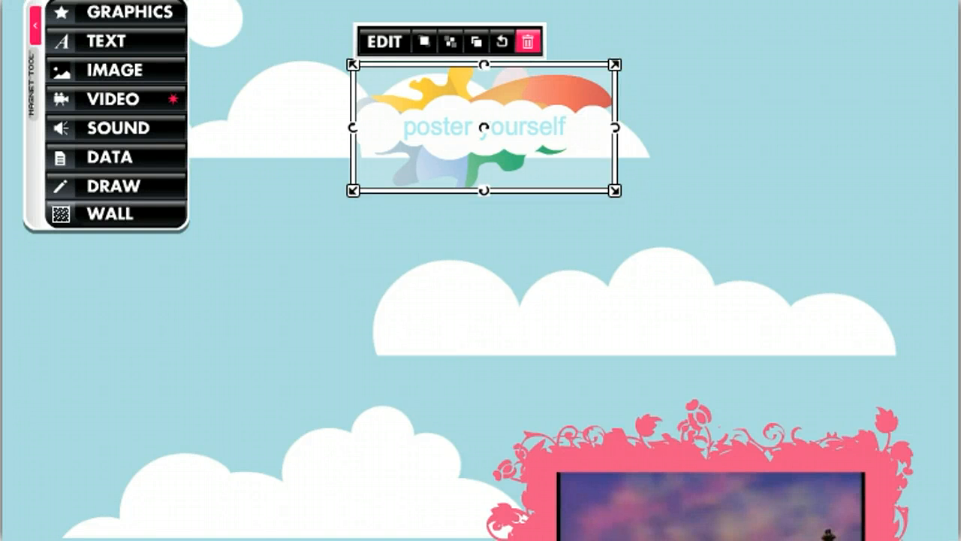
mouse_move(479, 91)
mouse_down()
mouse_move(466, 57)
mouse_move(466, 78)
mouse_up()
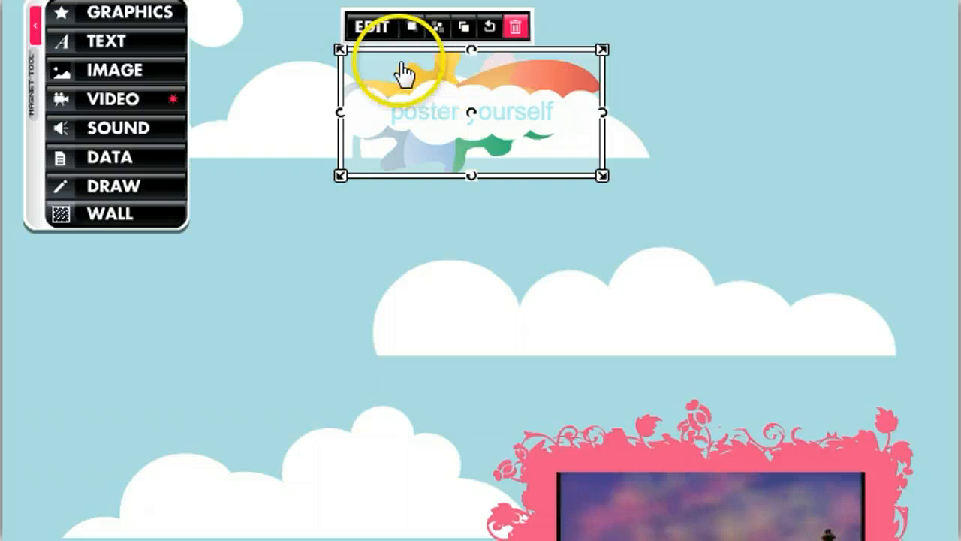
- Color the cloud graphic's text crimson red and add that color to the custom colors
click(368, 34)
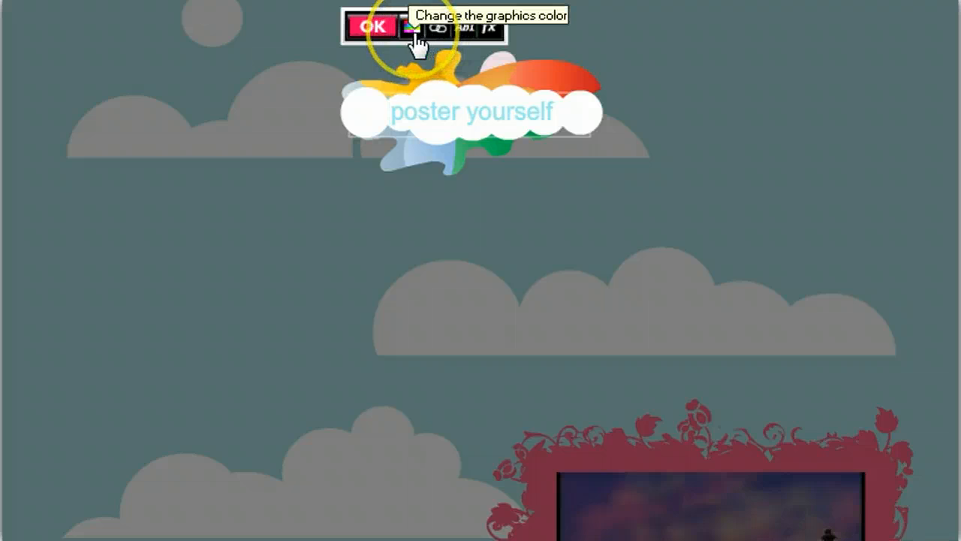
click(464, 30)
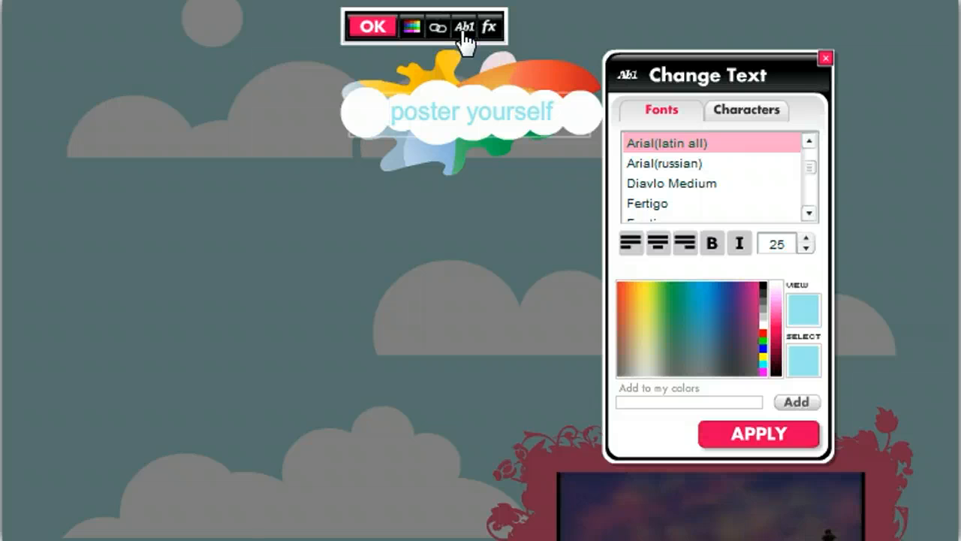
drag(803, 68, 726, 33)
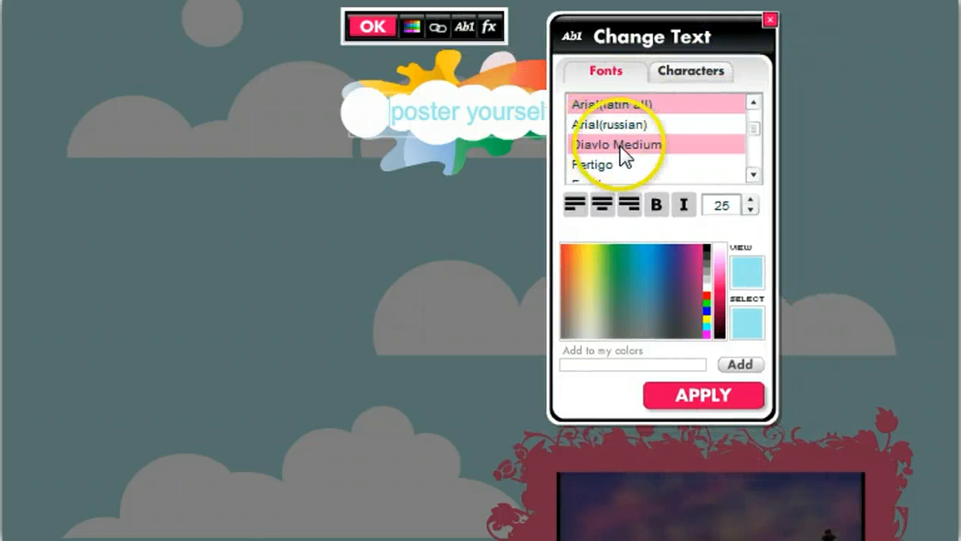
click(722, 291)
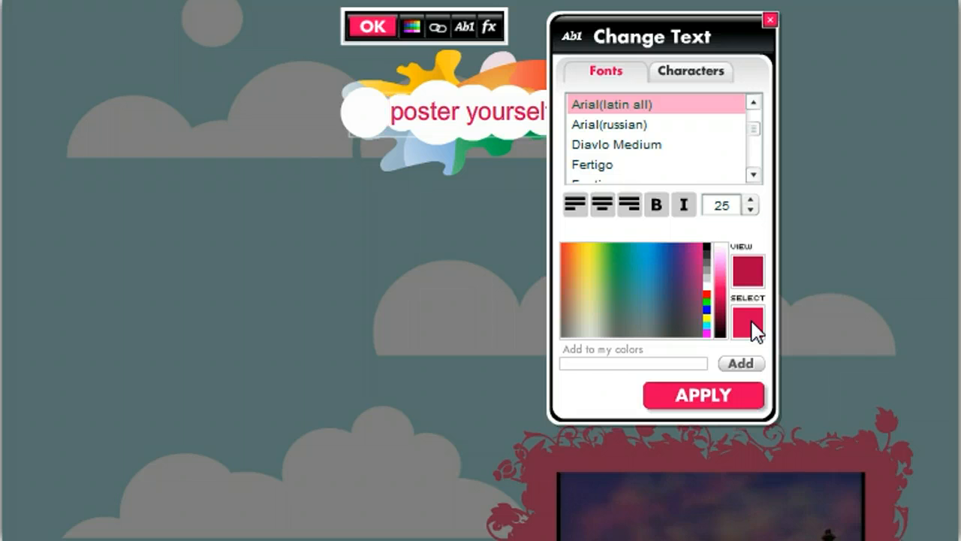
click(743, 365)
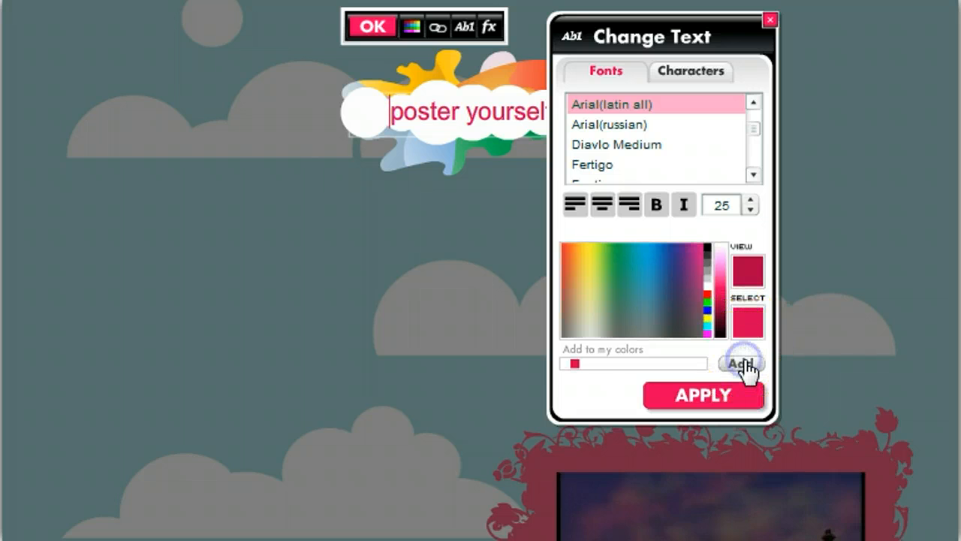
click(575, 364)
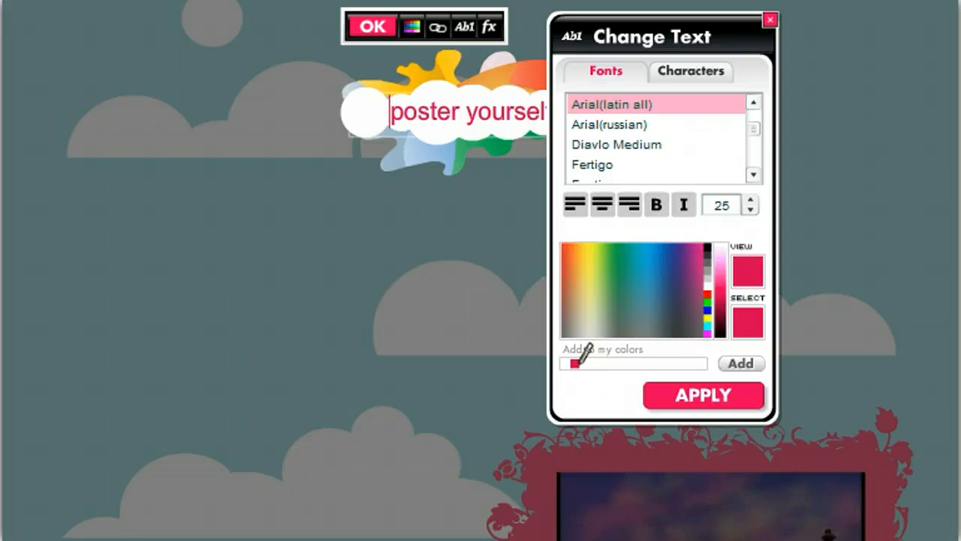
- Try the Fertigo font on the cloud graphic's text, and set the font to JustOldFashion
click(655, 205)
click(620, 159)
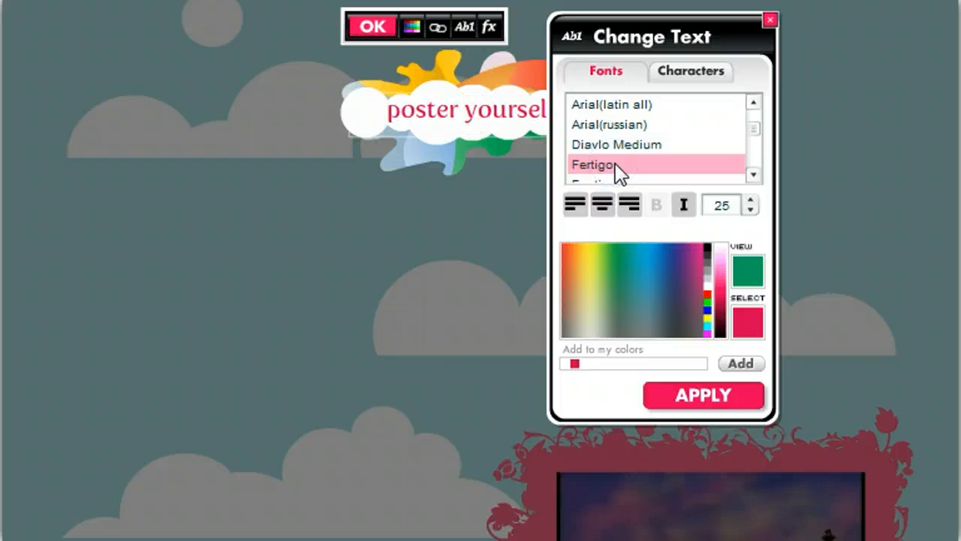
click(753, 174)
click(753, 174)
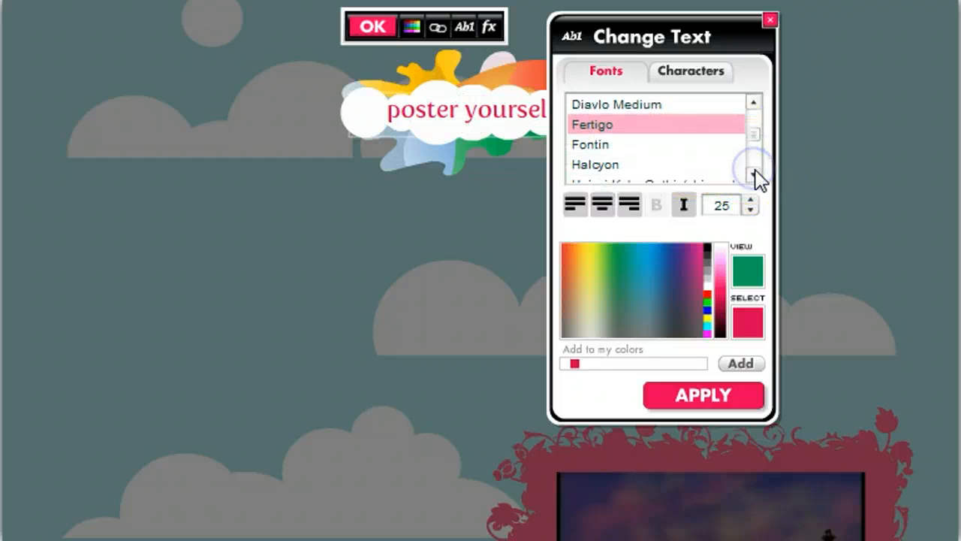
click(753, 174)
click(753, 174)
click(754, 175)
click(601, 146)
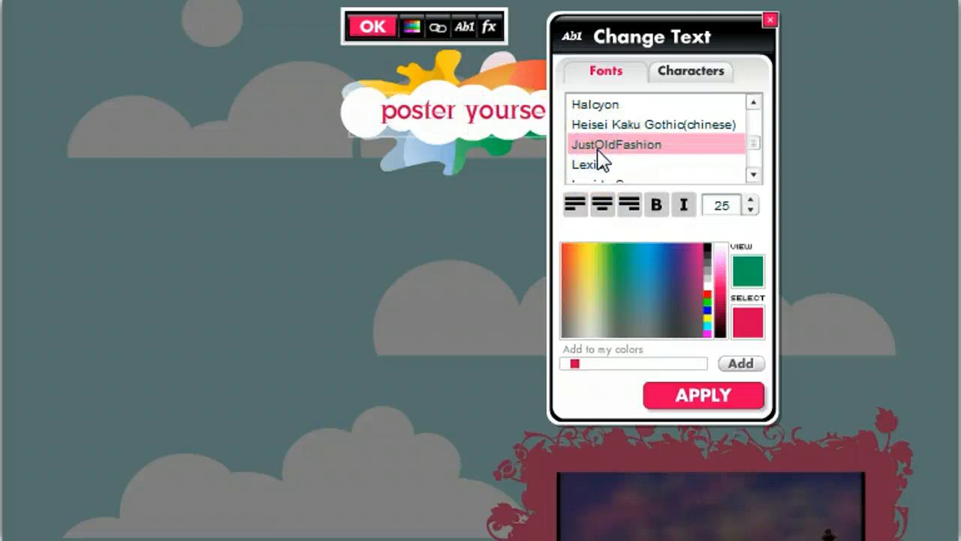
- Replace the "poster yourself" text with "Sesame Street" and finish editing the cloud graphic
drag(703, 37, 872, 32)
click(531, 75)
drag(570, 108, 378, 109)
text(S)
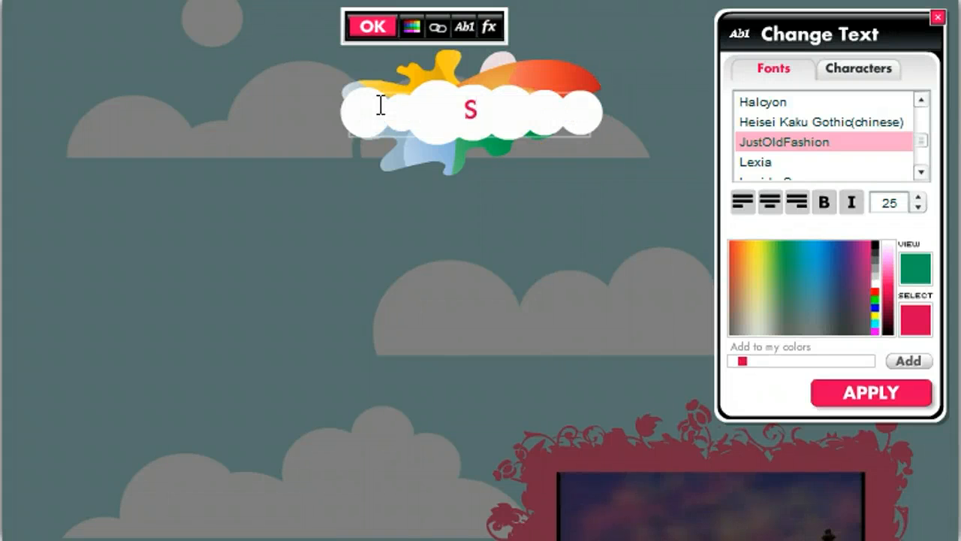
text(esame )
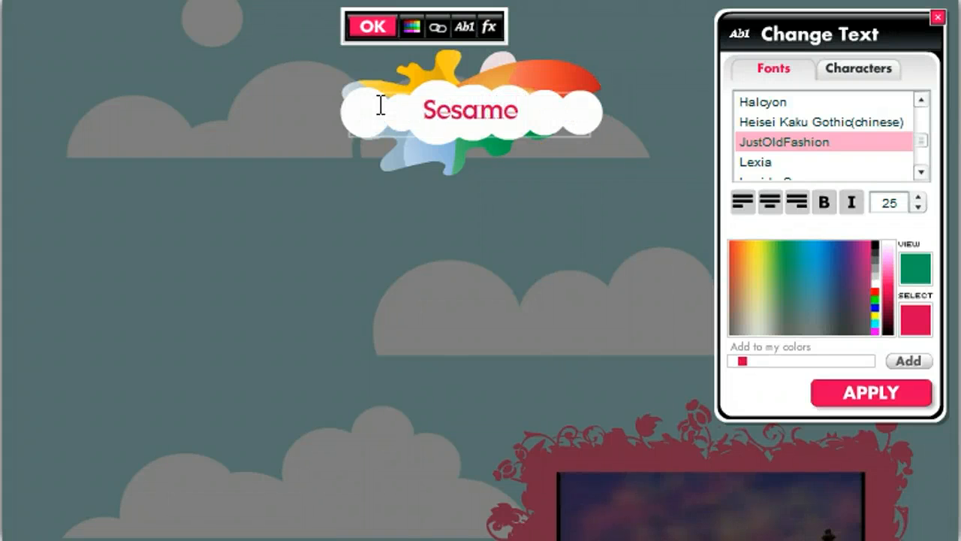
text(Street)
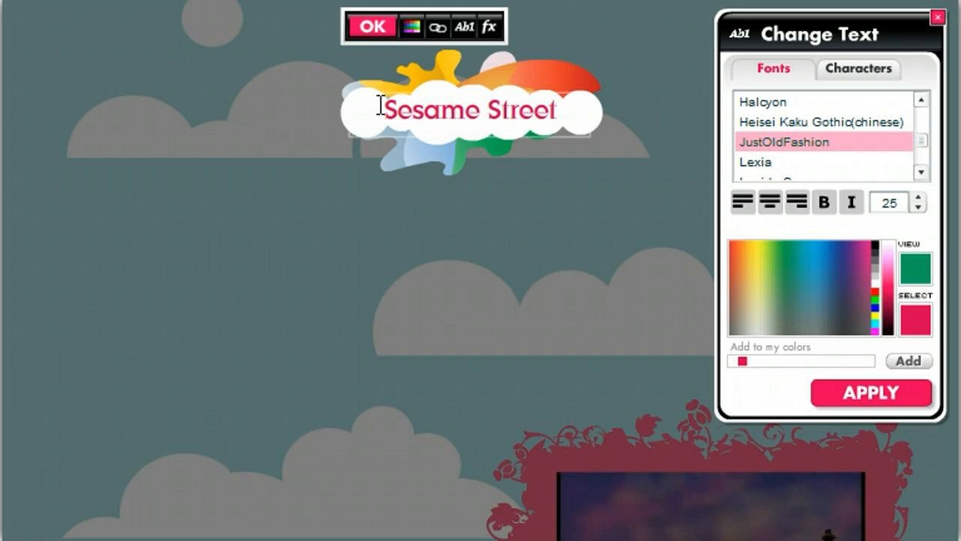
click(372, 29)
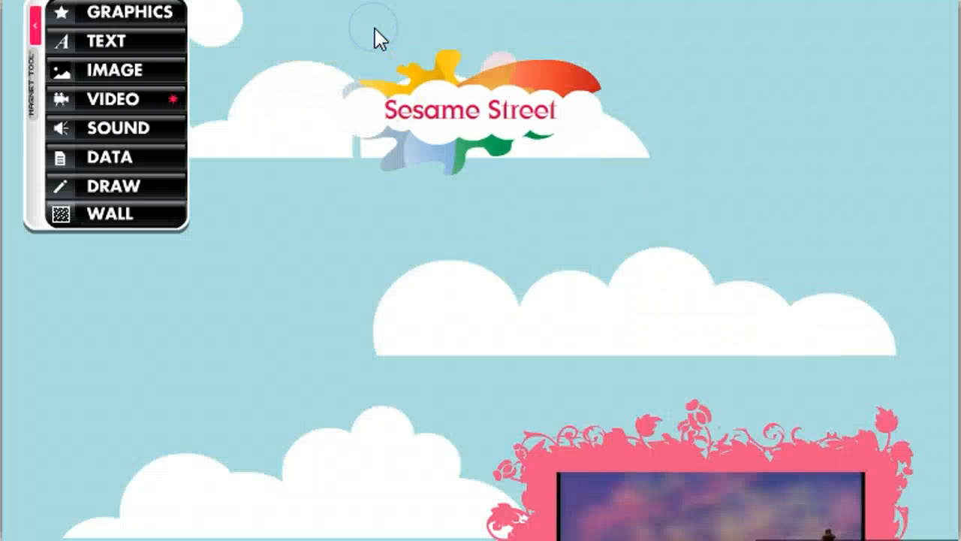
- Enlarge the "Sesame Street" title graphic and reposition it centrally at the top of the poster
click(455, 122)
mouse_move(601, 172)
mouse_down()
mouse_move(650, 210)
mouse_move(593, 180)
mouse_move(697, 240)
mouse_up()
drag(615, 143, 573, 140)
mouse_move(668, 140)
mouse_down()
mouse_move(665, 120)
mouse_move(669, 145)
mouse_up()
drag(560, 142, 556, 130)
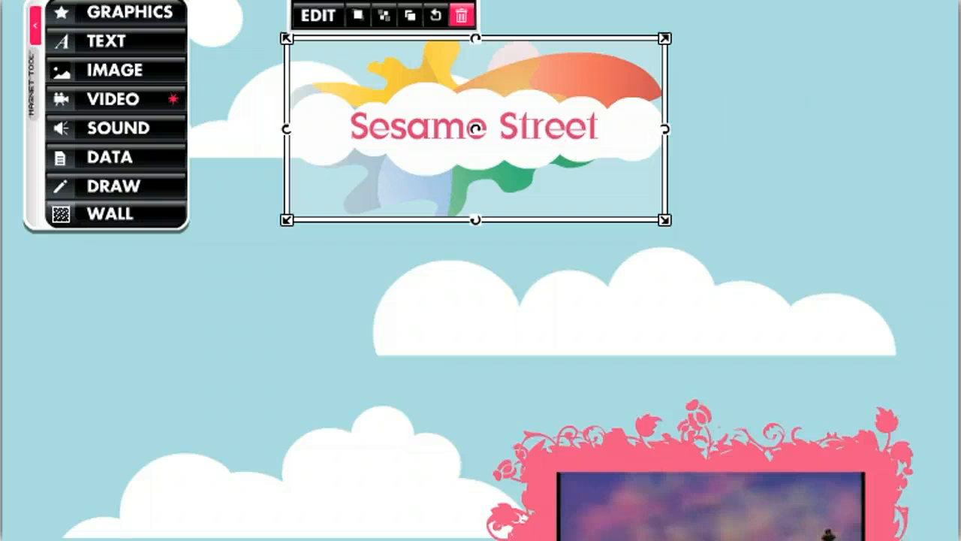
scroll(481, 270, down, 5)
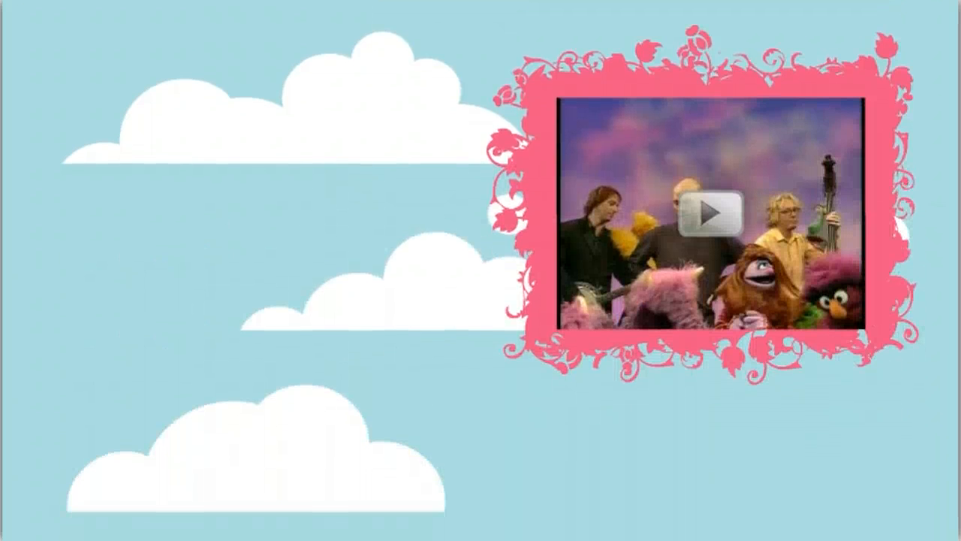
click(894, 290)
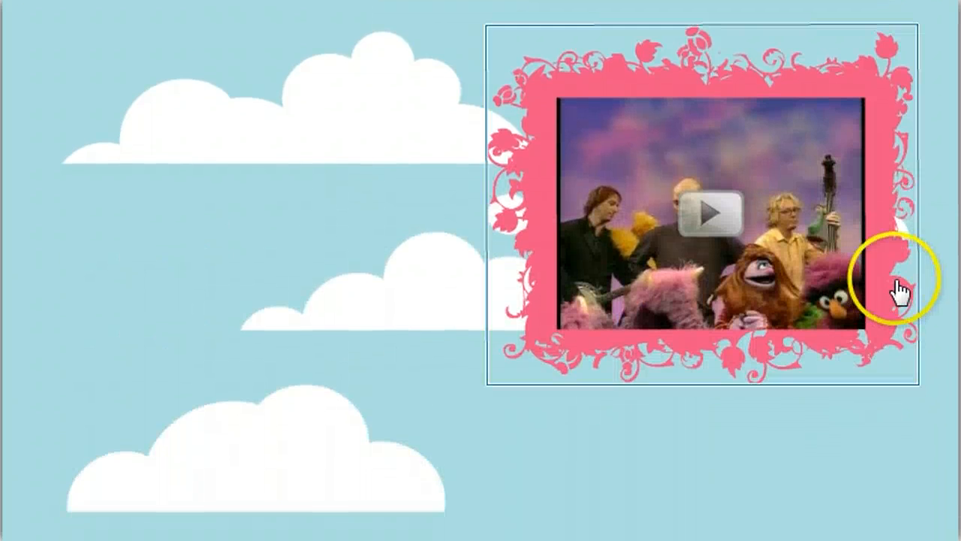
scroll(481, 270, up, 5)
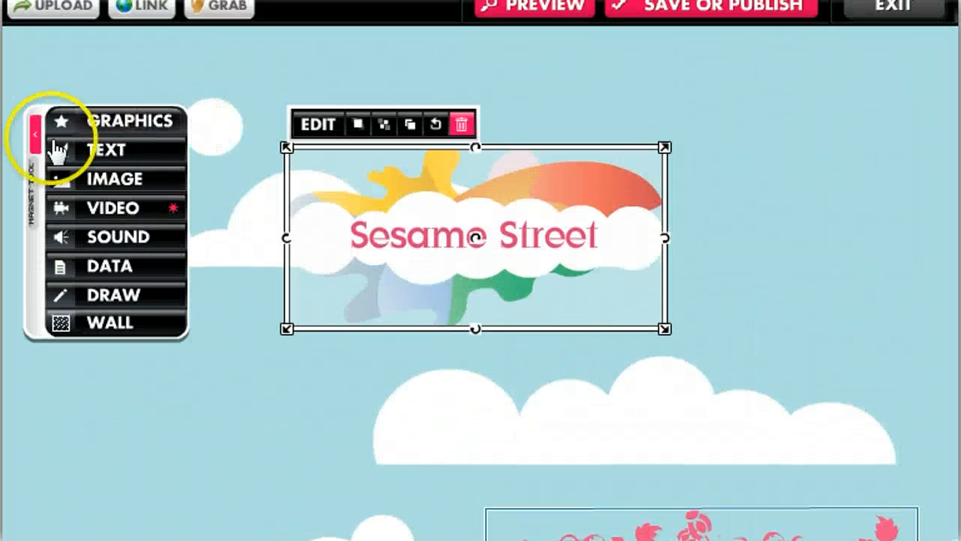
- Reposition the floating tool palette lower on the poster, beside the framed video
click(33, 193)
drag(33, 193, 37, 459)
drag(37, 458, 35, 458)
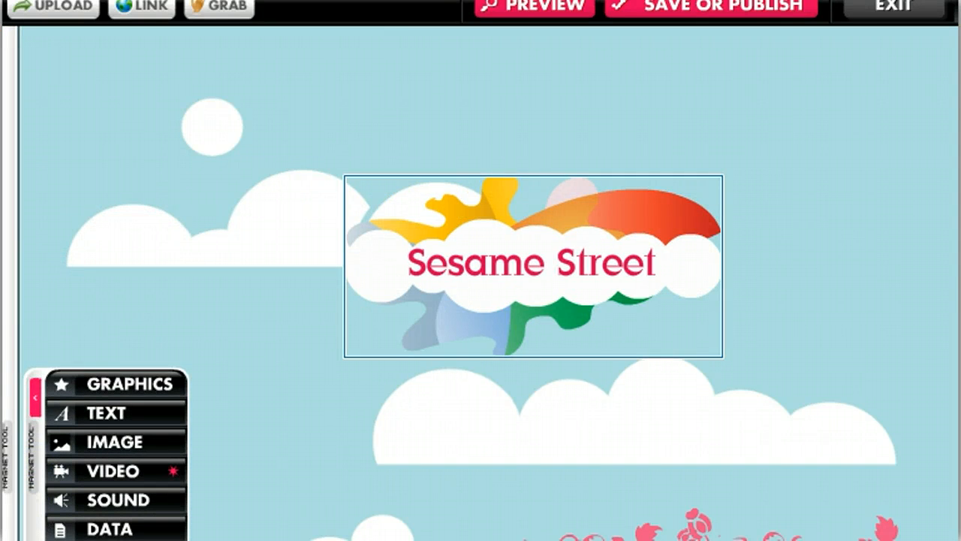
scroll(480, 270, up, 2)
scroll(358, 125, down, 15)
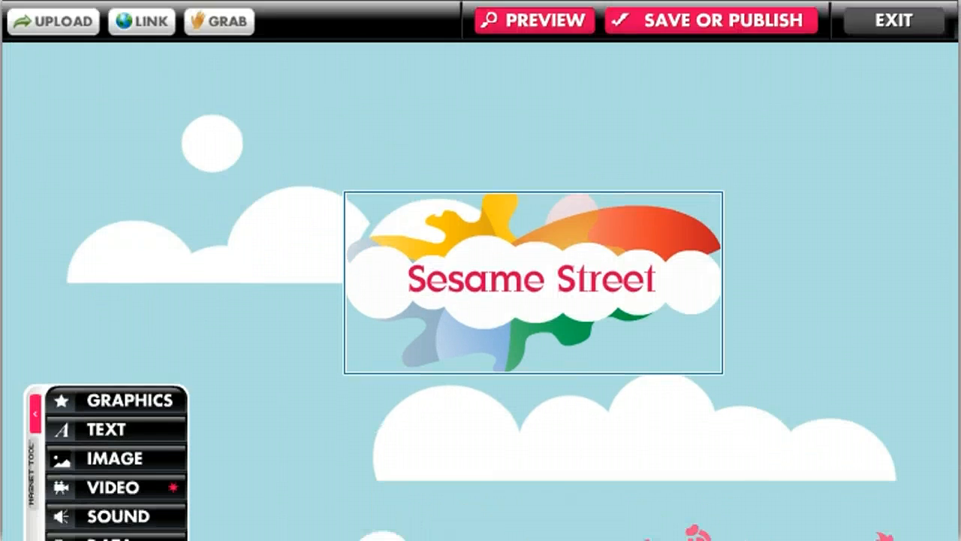
scroll(358, 126, up, 2)
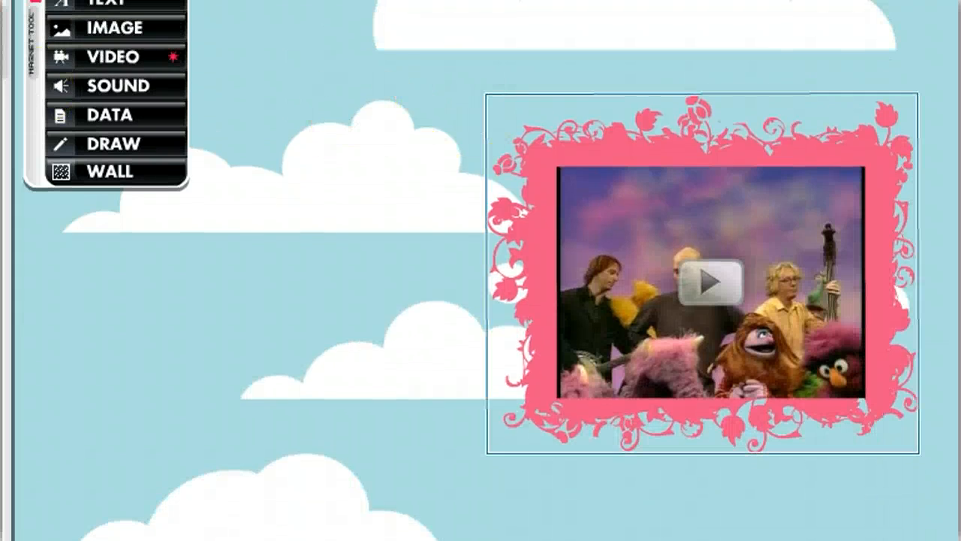
drag(33, 68, 58, 242)
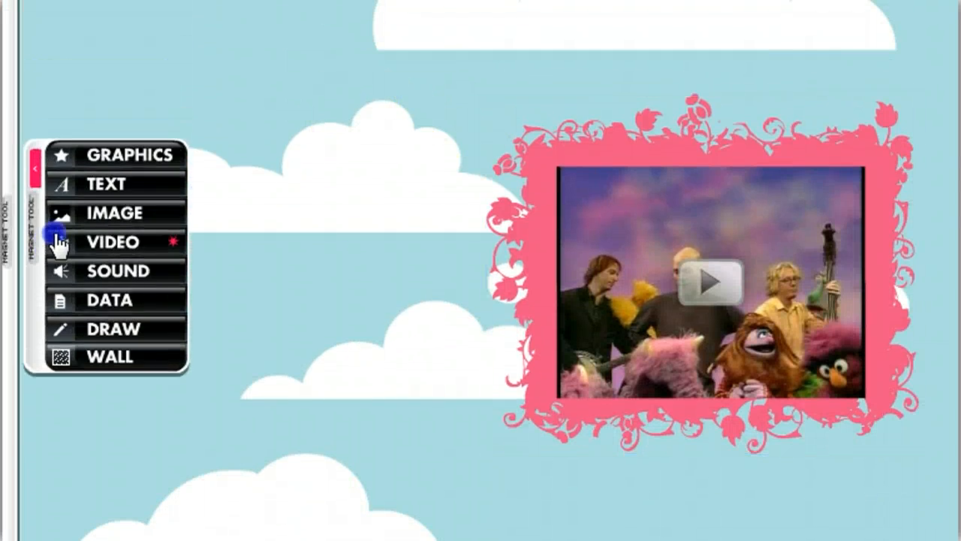
- Add the green Paper text sticker with the orange stitched border, place it beside the framed video, and move the tool palette clear of it
click(128, 194)
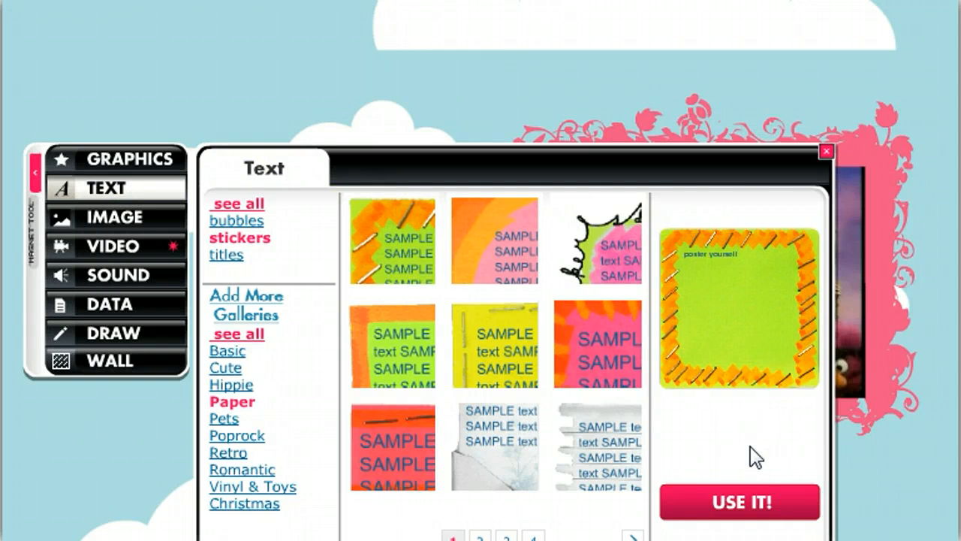
click(725, 501)
click(851, 234)
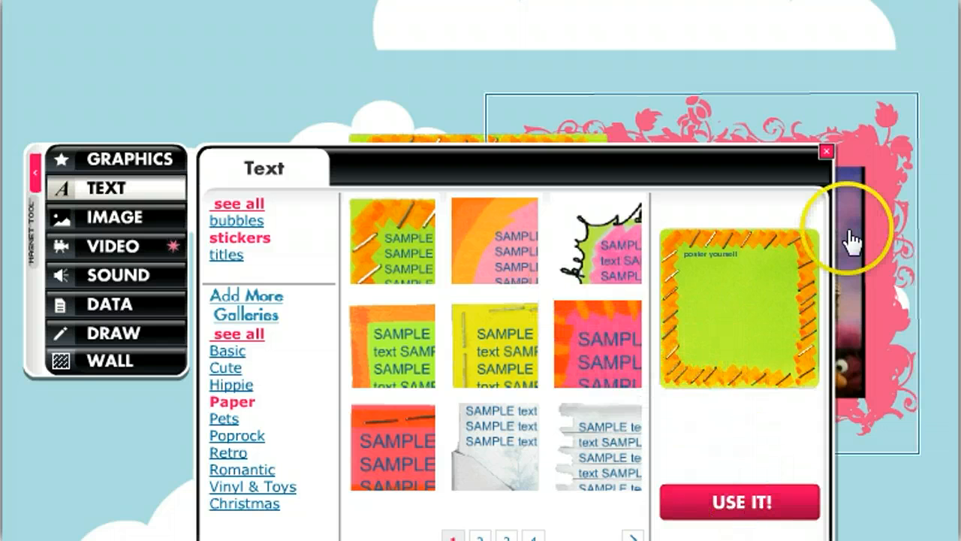
click(826, 151)
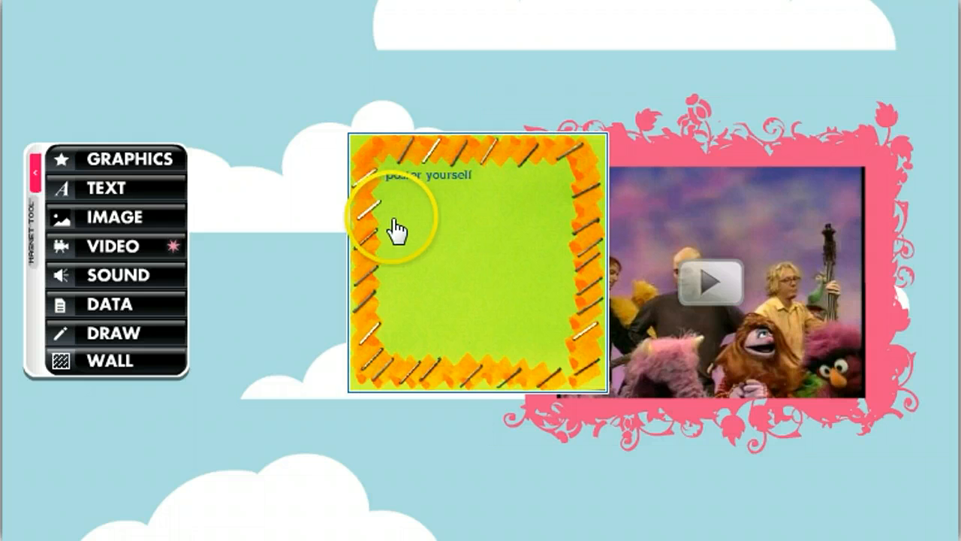
drag(398, 214, 197, 248)
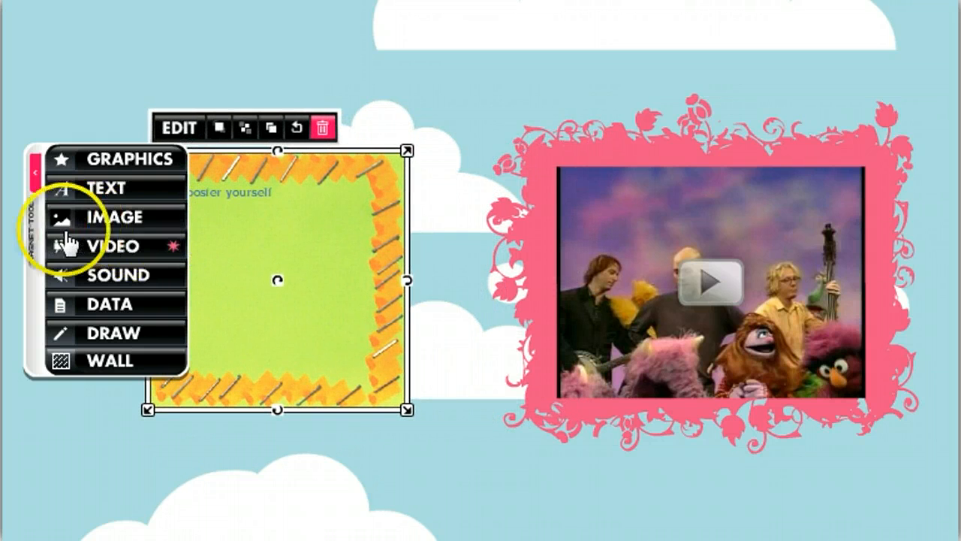
drag(31, 240, 41, 540)
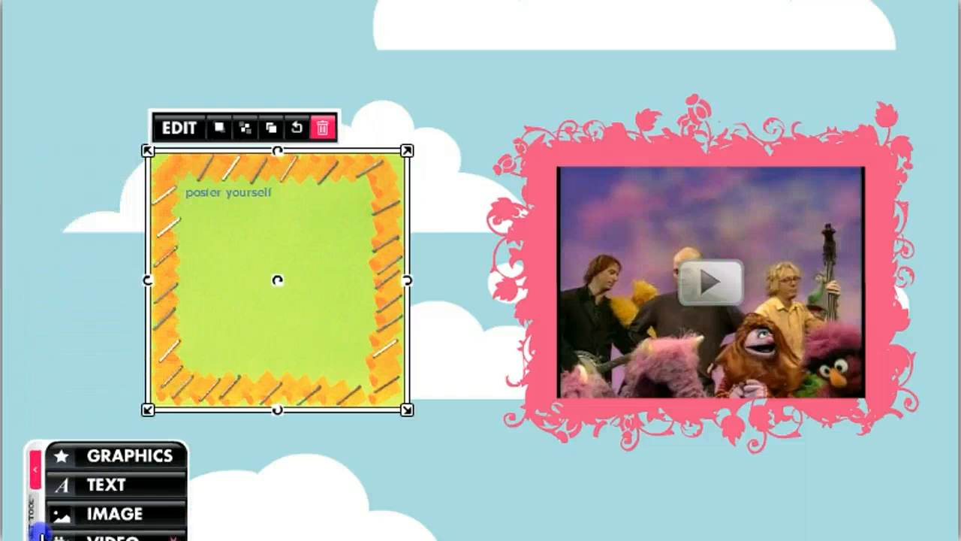
- Recolor the text sticker, trying a blue tint and settling on orange
click(235, 281)
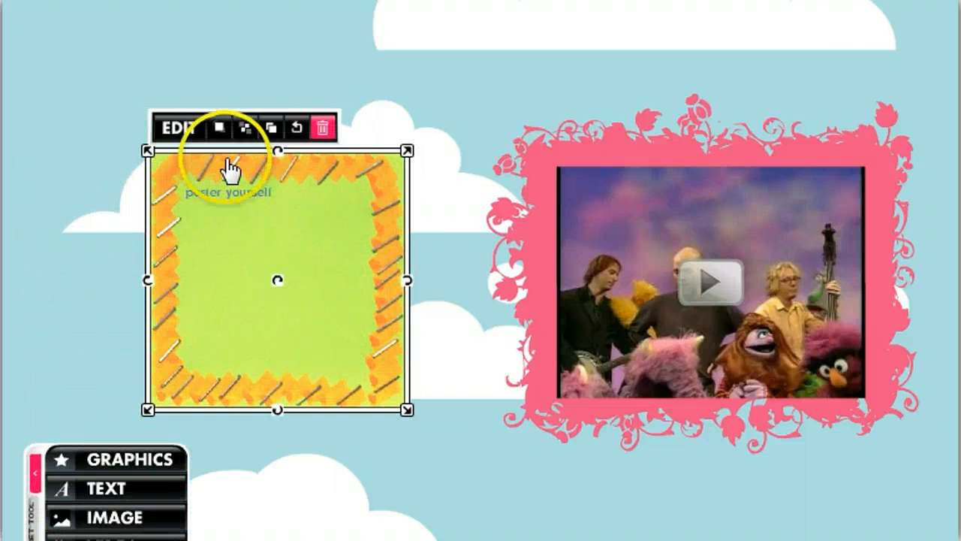
click(191, 131)
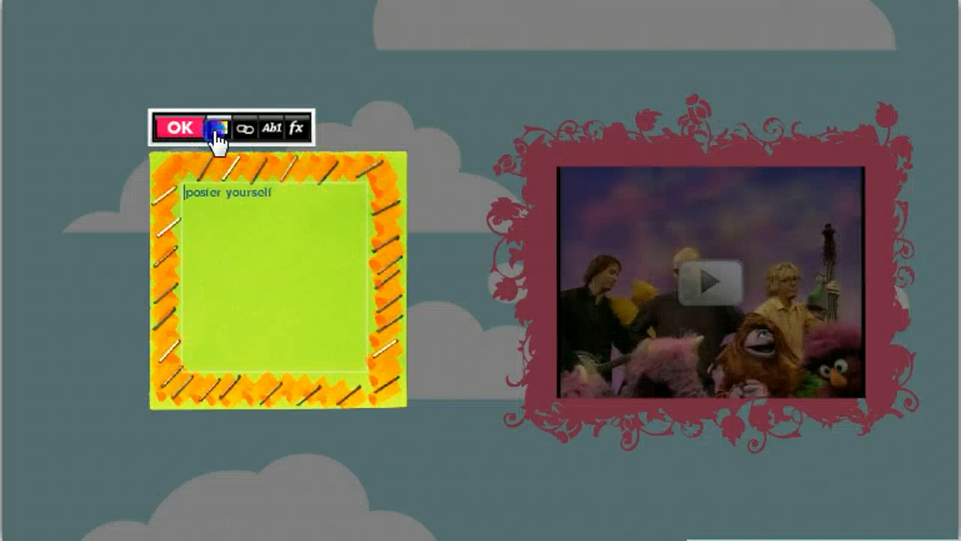
click(217, 137)
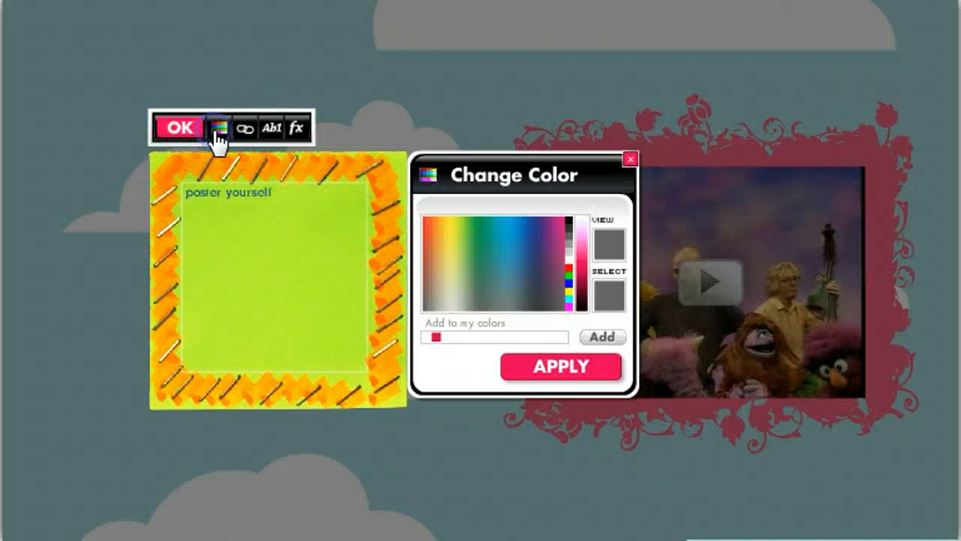
click(513, 222)
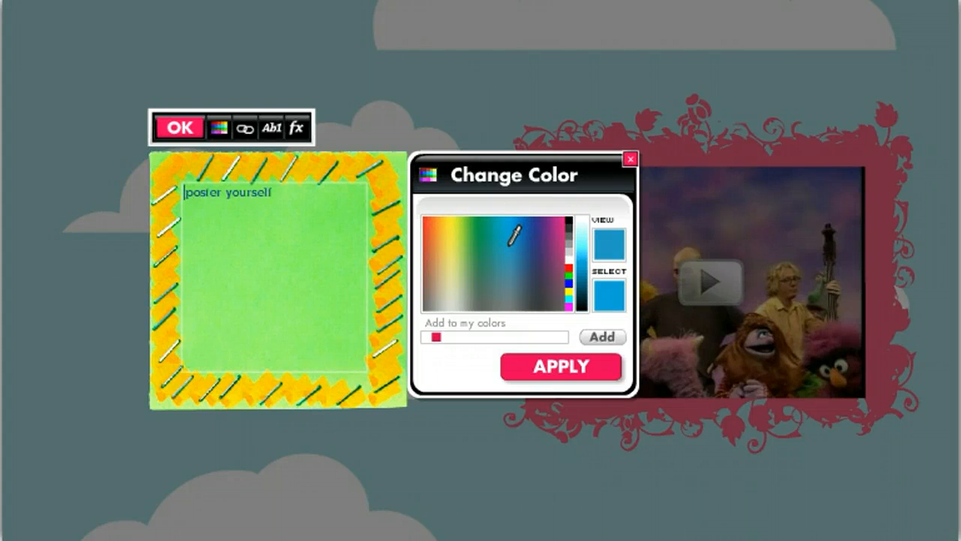
drag(508, 243, 428, 221)
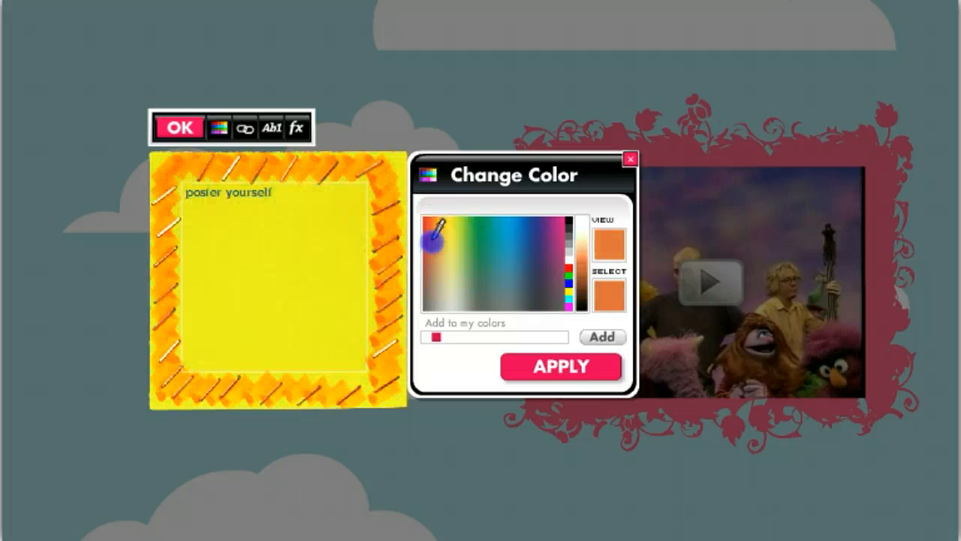
click(489, 244)
drag(489, 244, 520, 251)
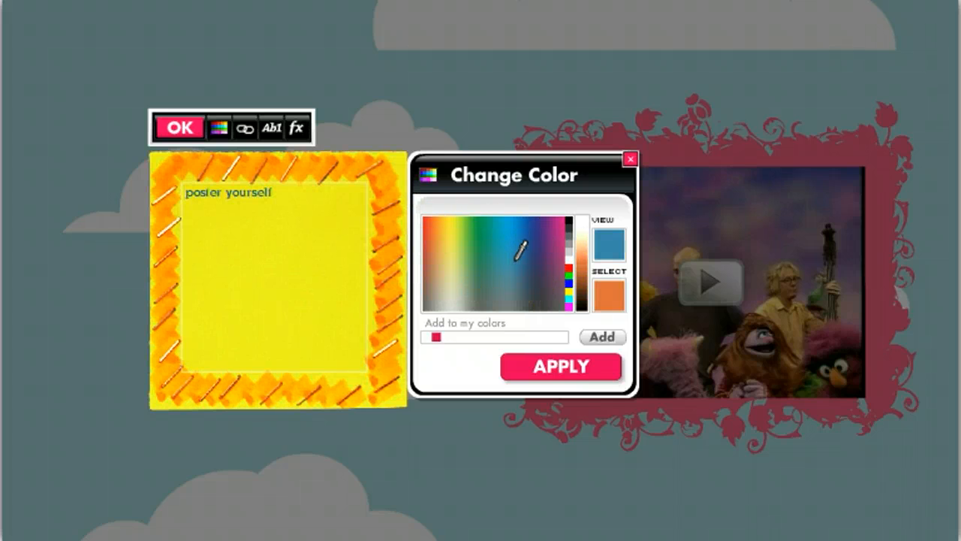
click(575, 365)
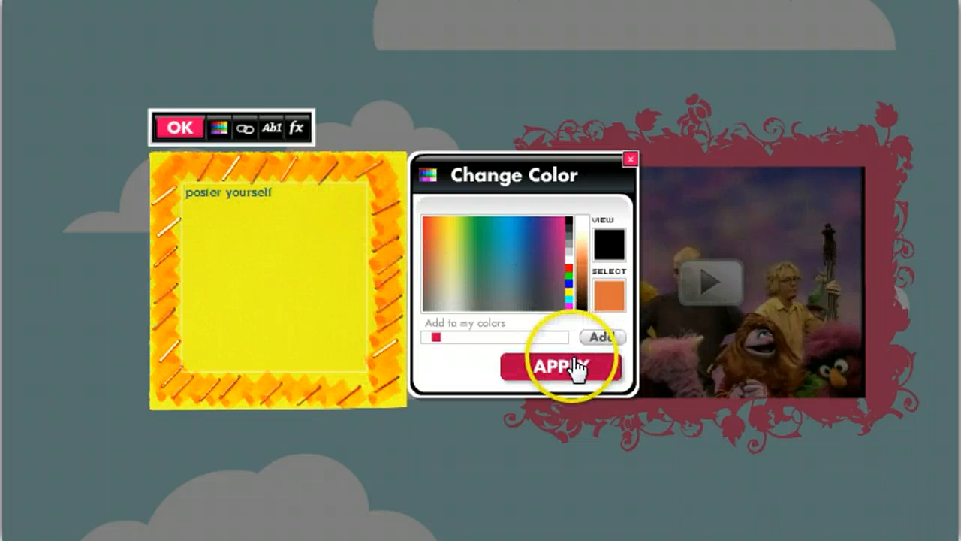
- Add the orange to the custom colors and apply it to the text sticker
click(601, 338)
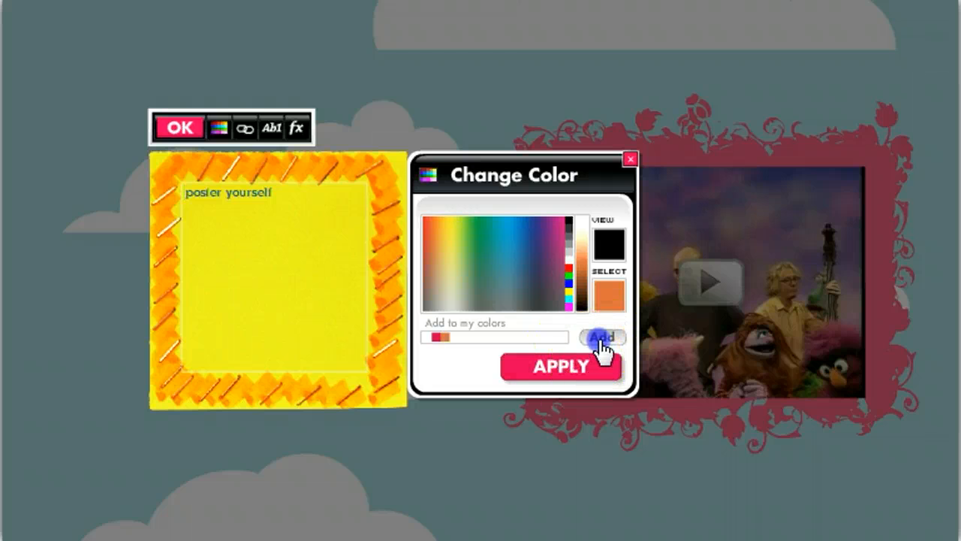
click(436, 337)
click(445, 337)
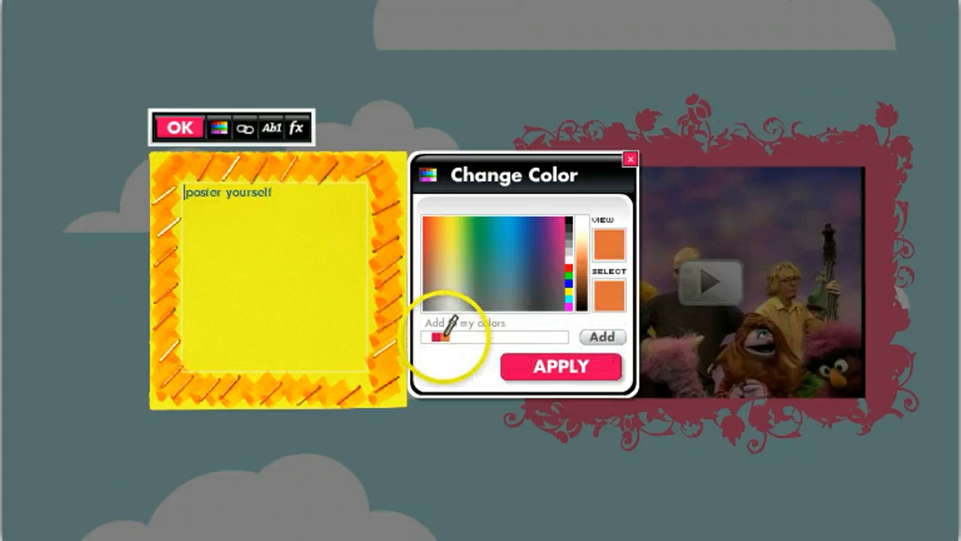
click(568, 368)
click(566, 362)
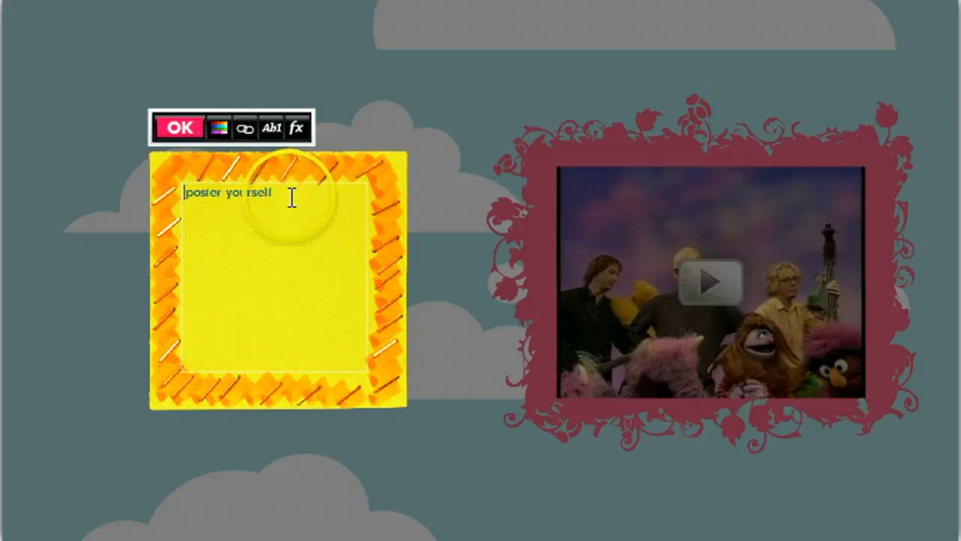
- Replace the sticker's "poster yourself" text with a paragraph about Sesame Street's appeal to young children and parents and REM's musical appearance
click(271, 129)
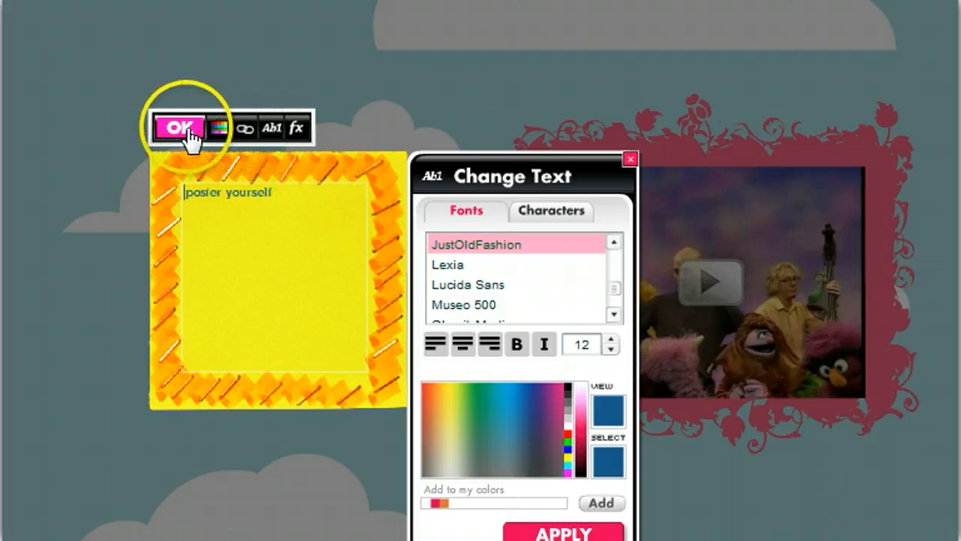
click(211, 214)
click(217, 193)
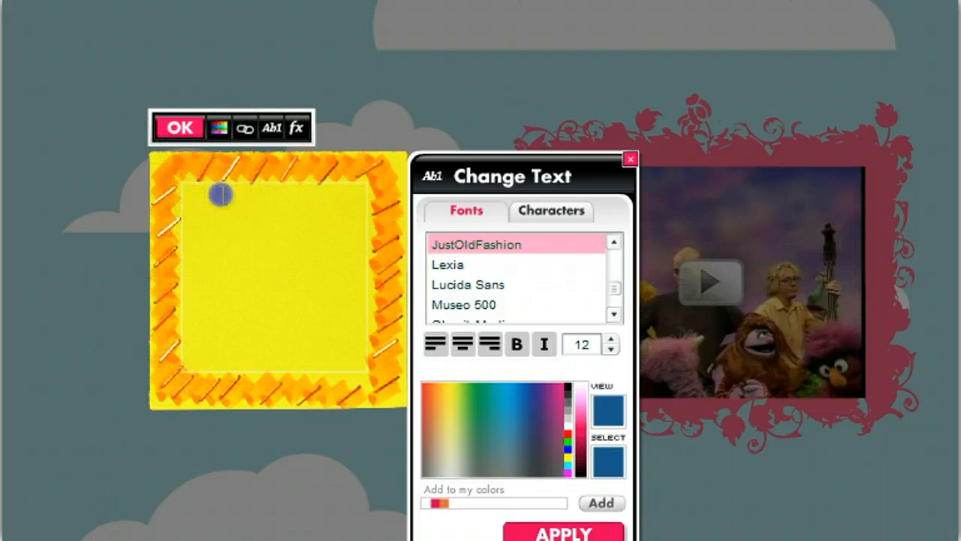
text(Sesame Street appeals to young children and also their parents. This can be seen by tin this musical appearance by the popular band REM. They performed a hit song, but changed the words to fit the scene.)
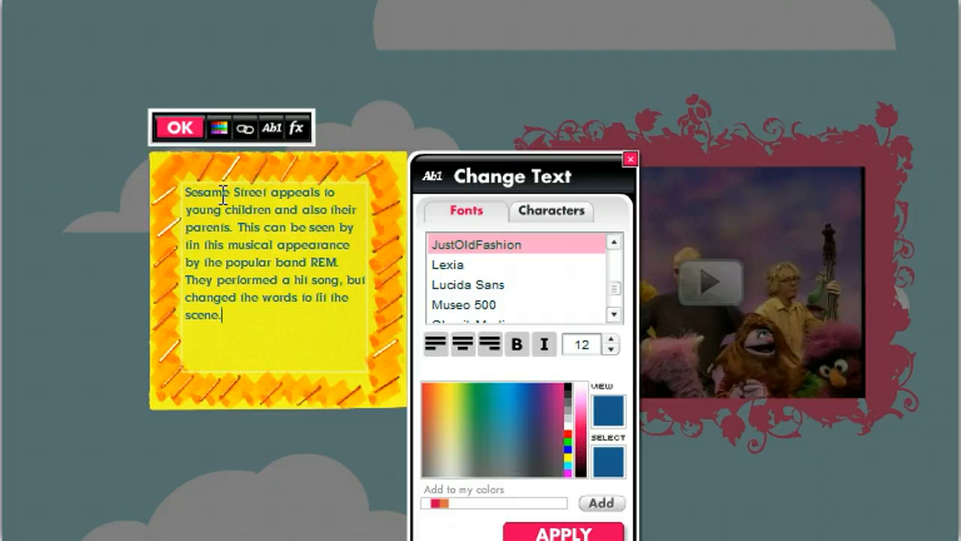
- Select the sticker's whole paragraph and set its font size to 14, trying size 11 first
click(230, 316)
drag(230, 316, 185, 193)
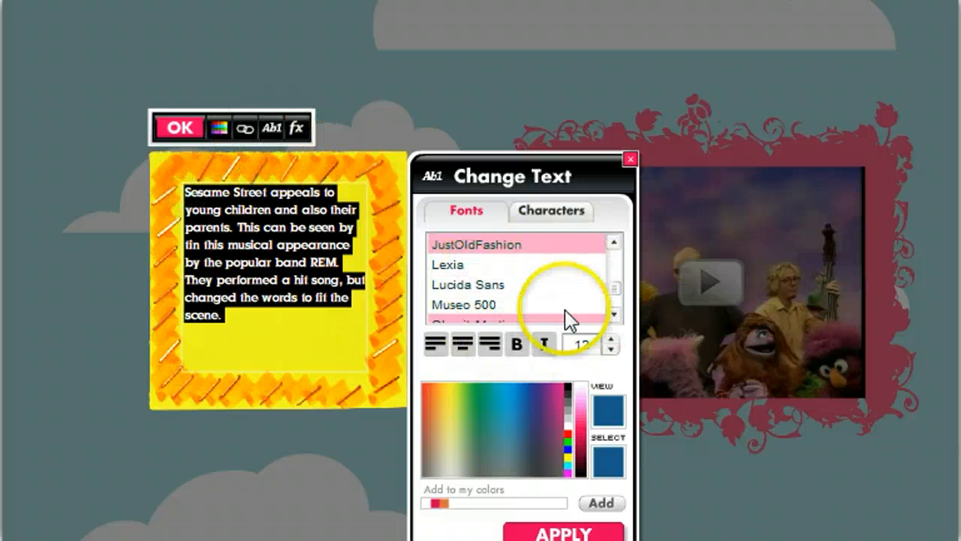
click(612, 350)
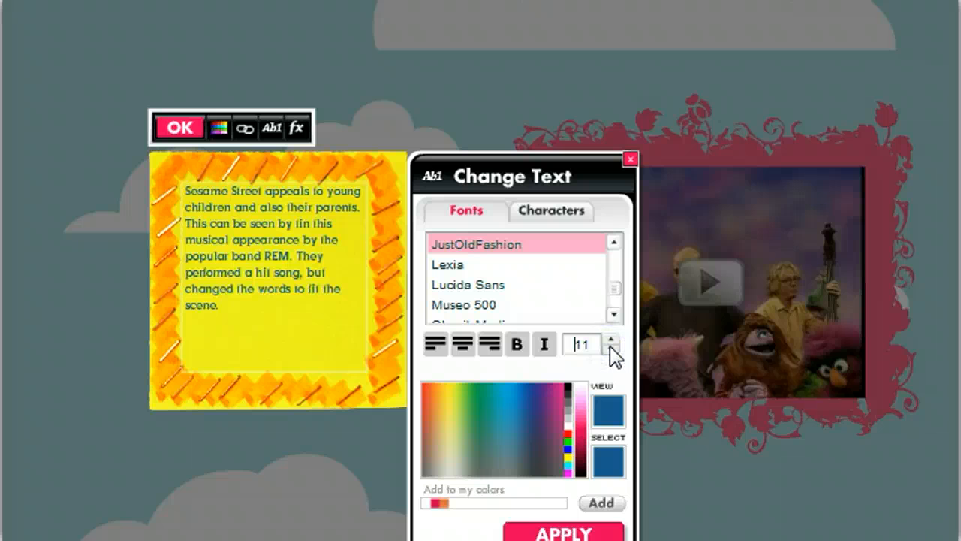
click(612, 339)
click(611, 340)
click(611, 340)
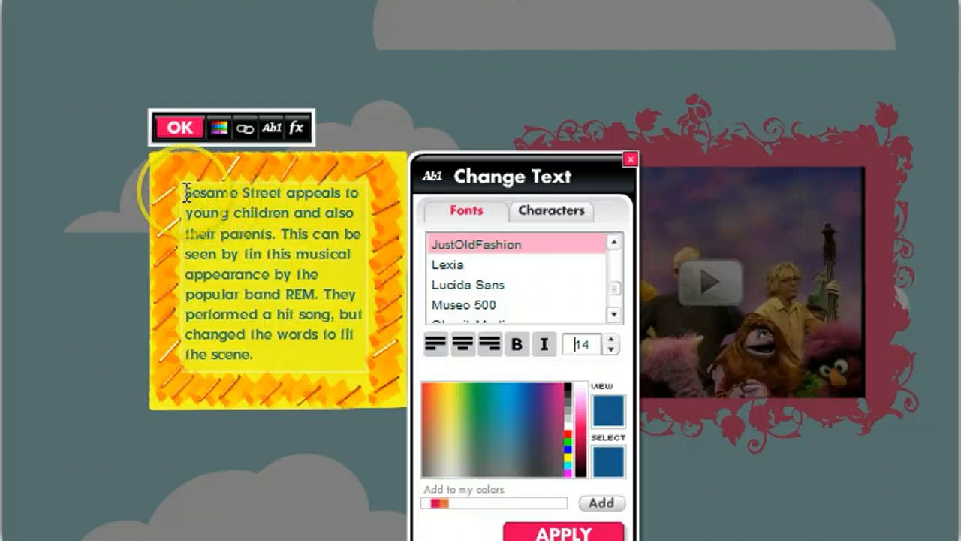
- Select the words "Sesame Street" in the sticker, apply bold, and finish editing the text
drag(186, 193, 273, 191)
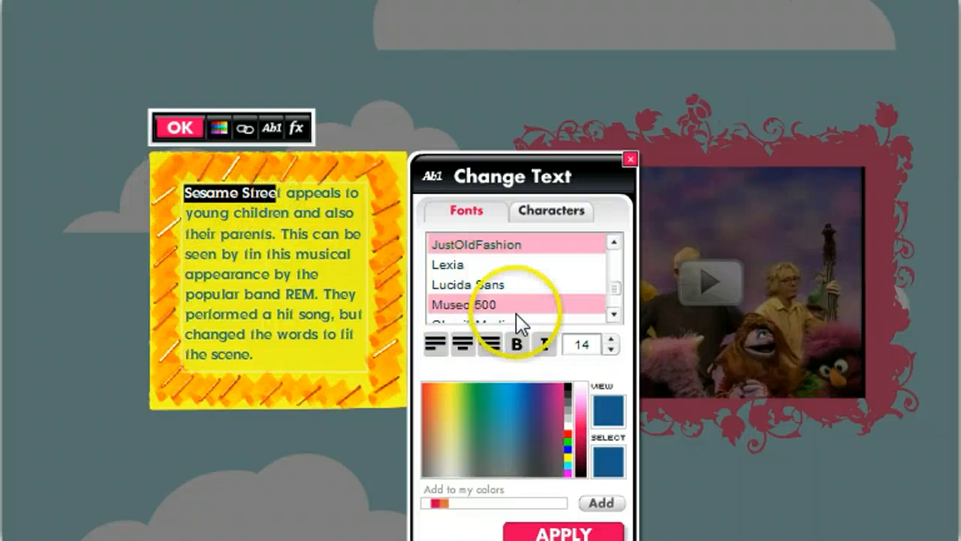
click(520, 345)
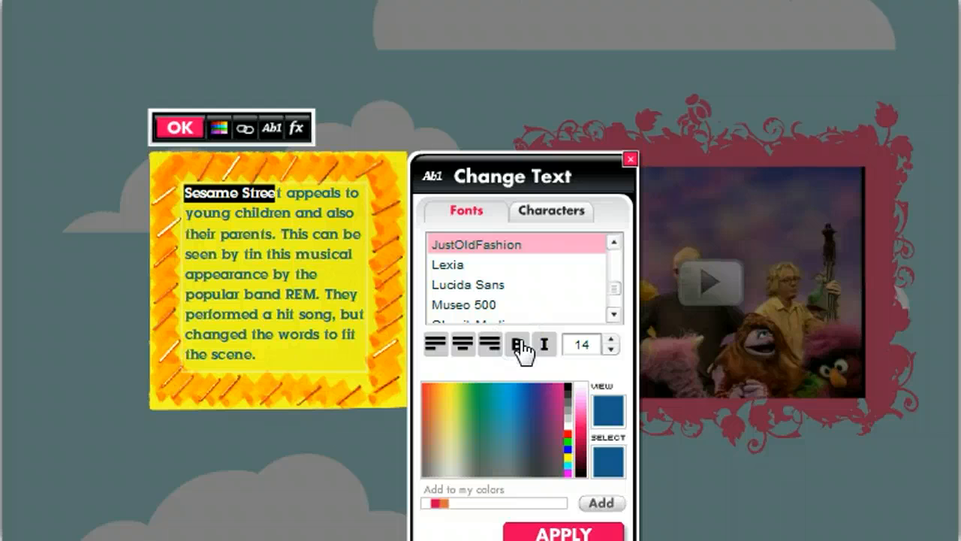
click(520, 345)
click(521, 345)
click(306, 339)
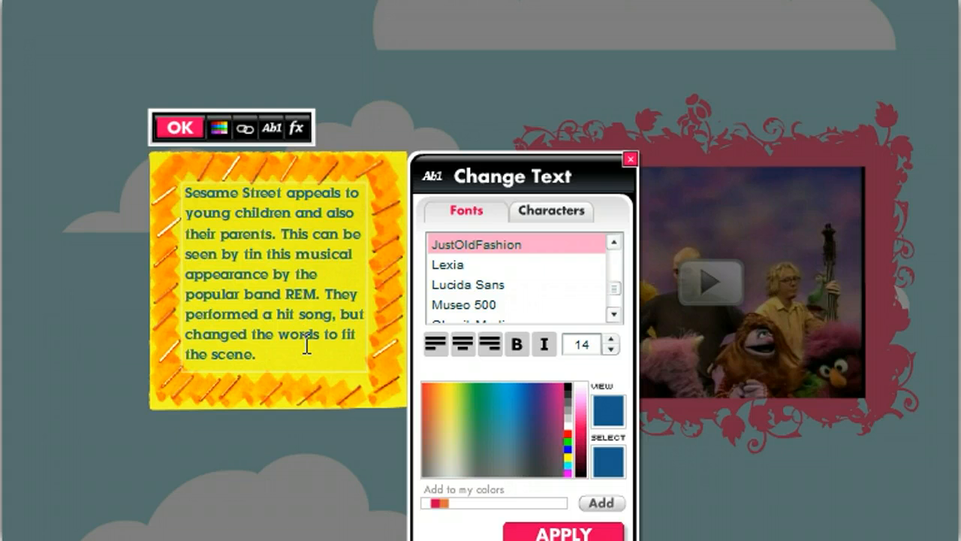
click(180, 129)
- Move the yellow text sticker directly beneath the framed video, overlapping the frame's lower edge
click(230, 225)
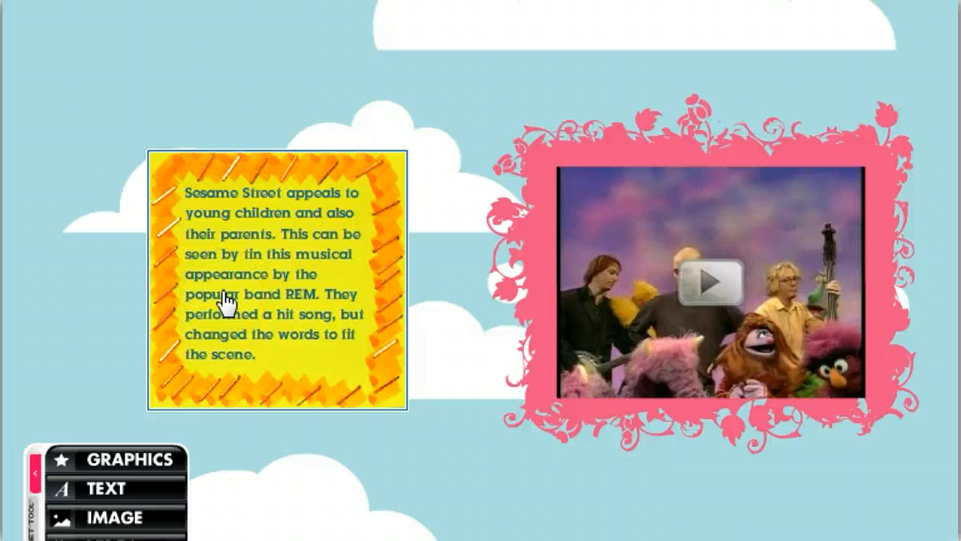
drag(225, 300, 440, 325)
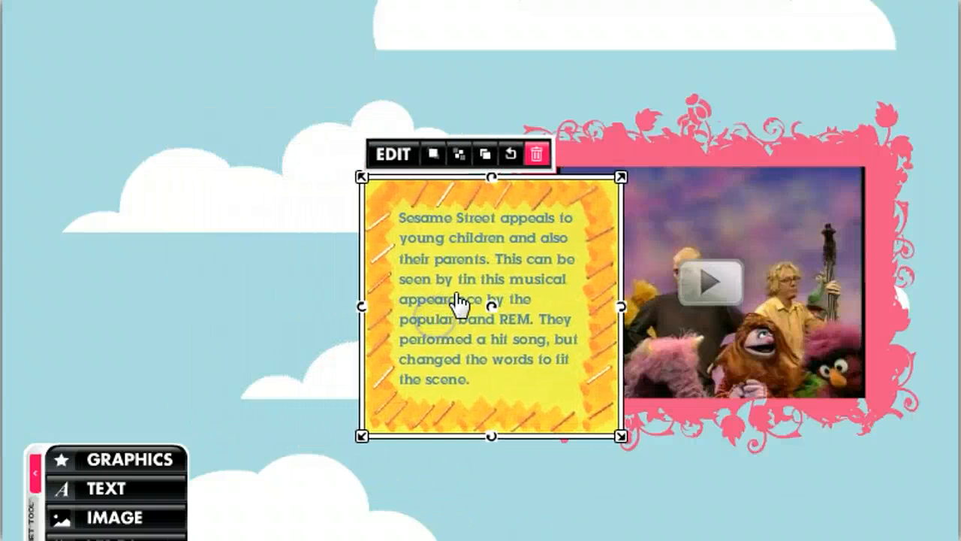
click(740, 262)
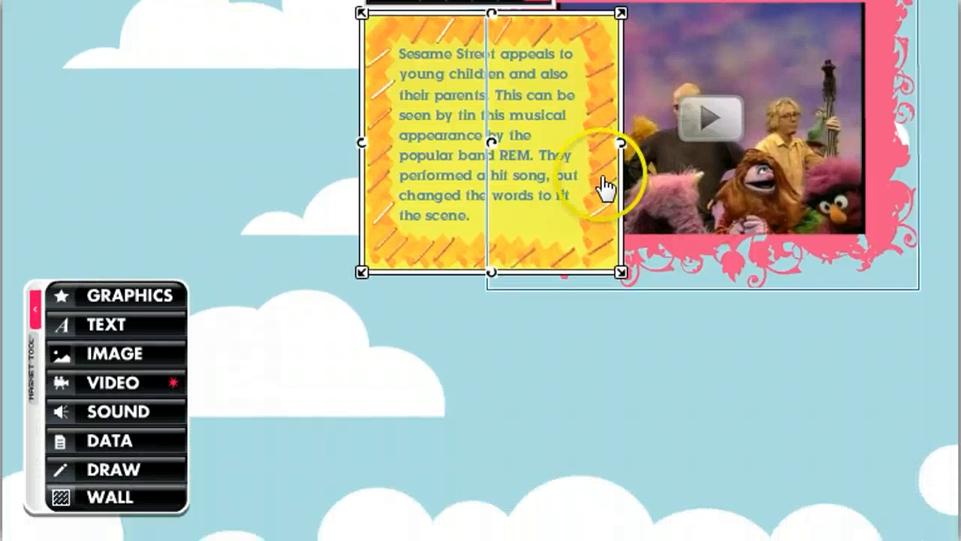
drag(461, 178, 653, 398)
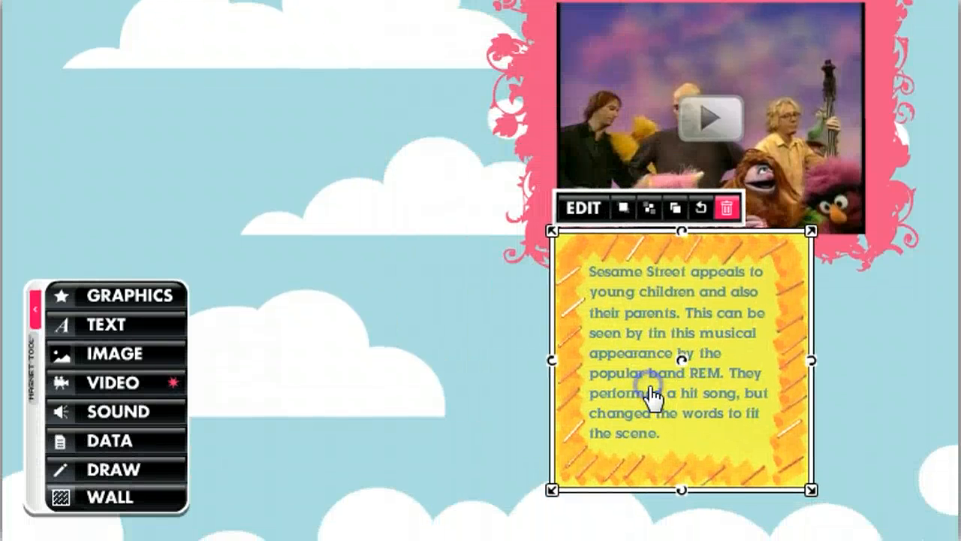
- Send the yellow text sticker backward so it sits behind the pink video frame
click(627, 211)
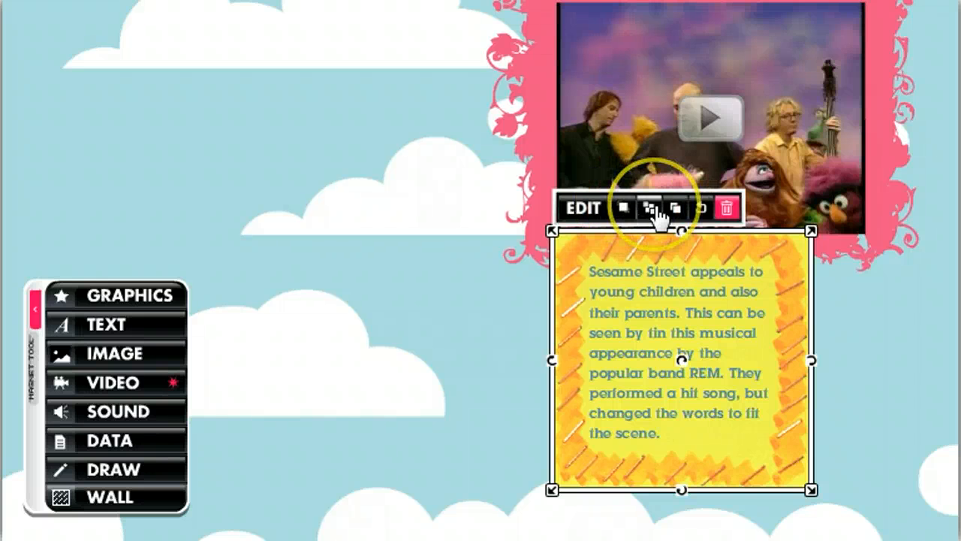
click(650, 209)
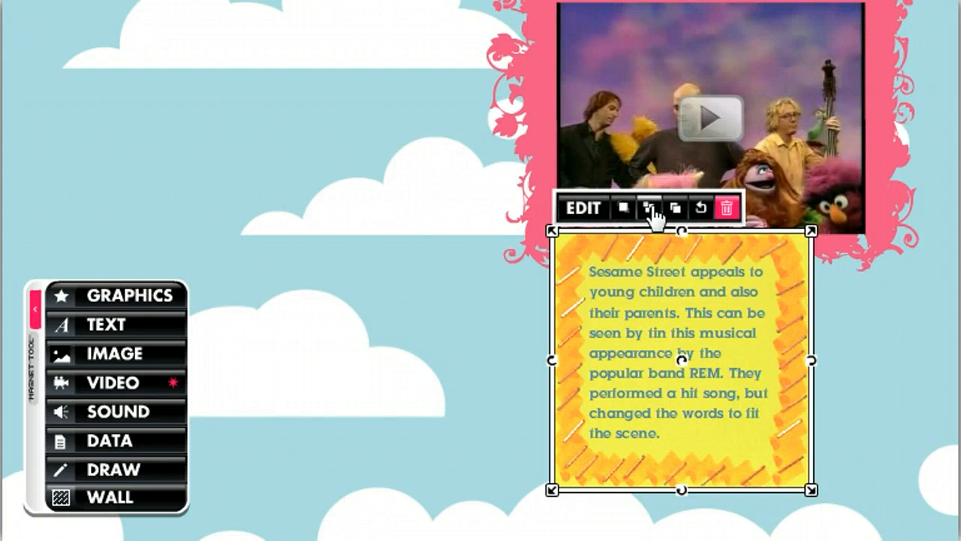
click(651, 209)
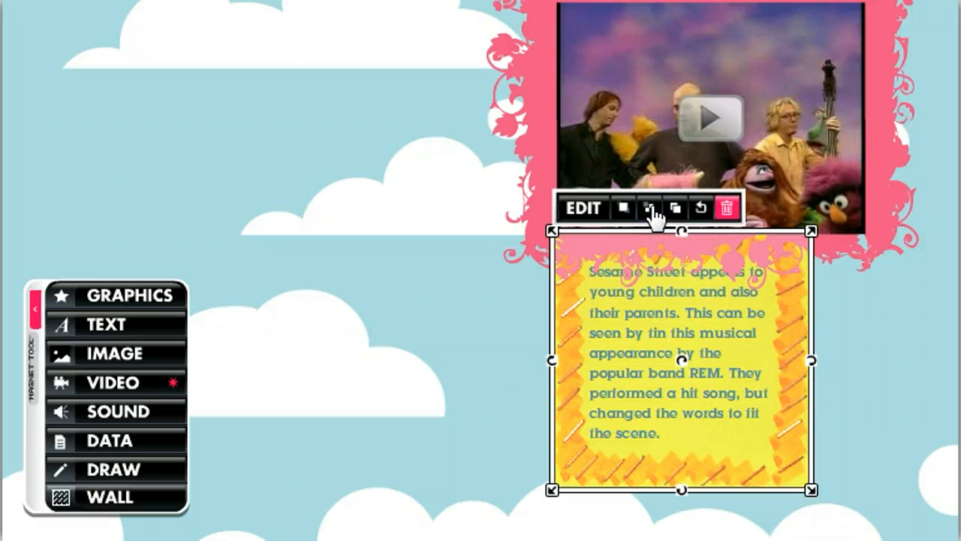
- Shift the yellow text sticker slightly down and to the right, and bring it in front of the pink video frame
drag(685, 319, 712, 325)
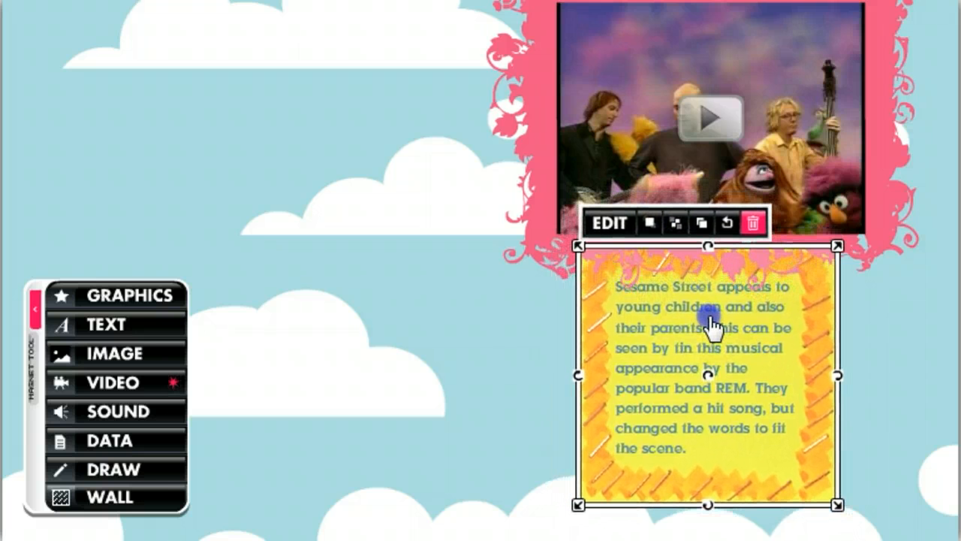
click(487, 346)
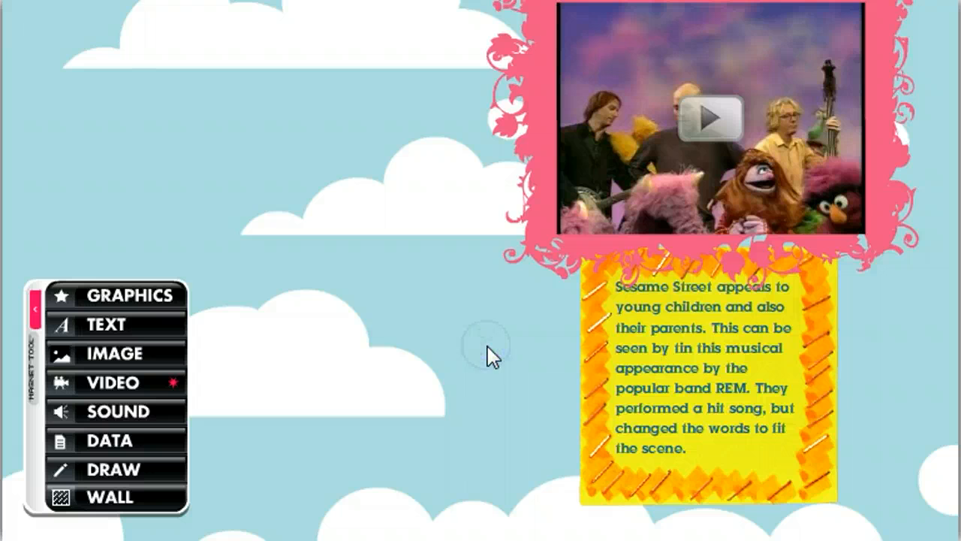
click(691, 307)
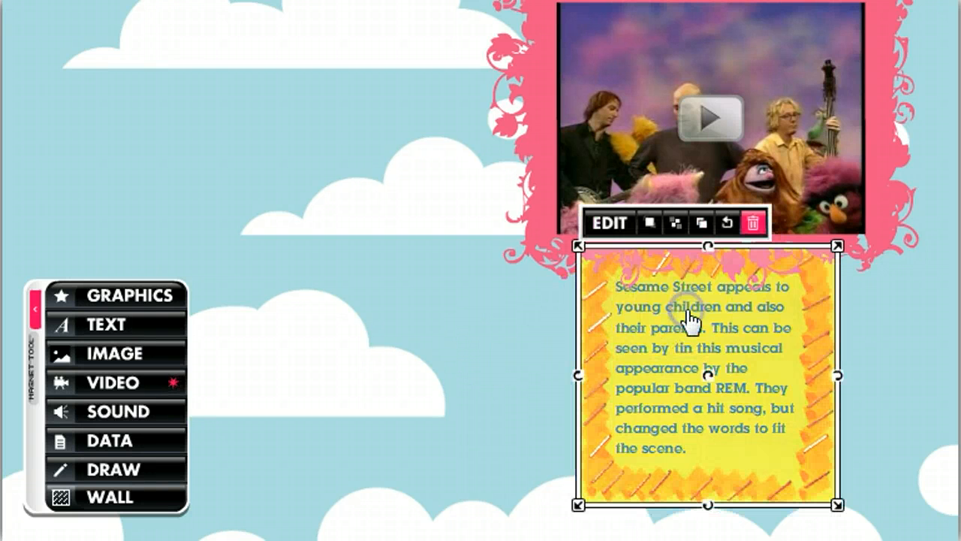
click(651, 219)
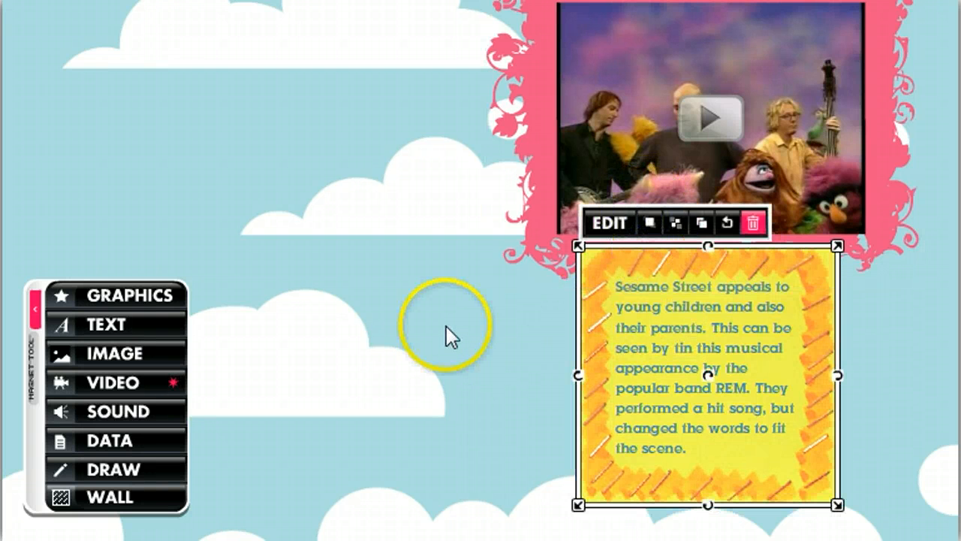
click(444, 329)
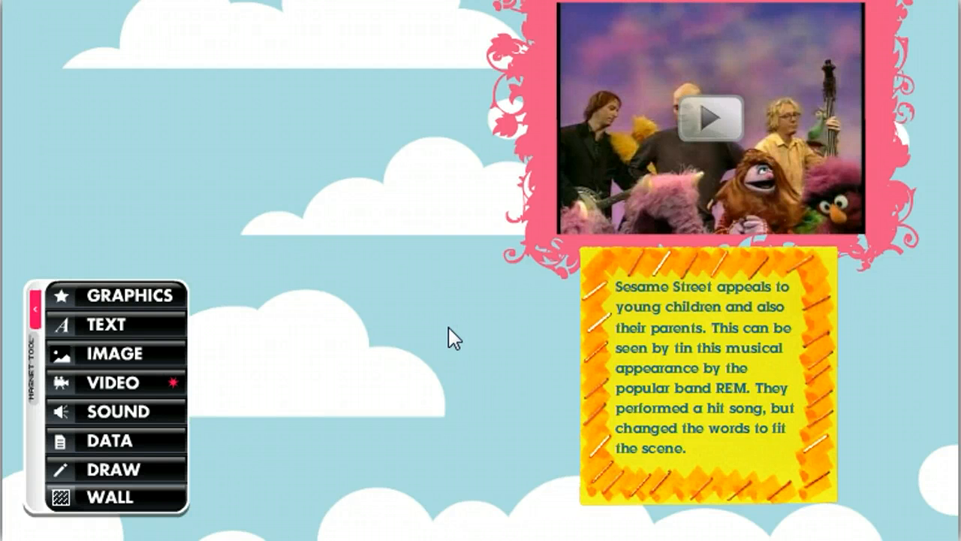
- Place the yellow sticker behind the pink frame again and nudge it so only its top edge tucks under the frame
click(616, 284)
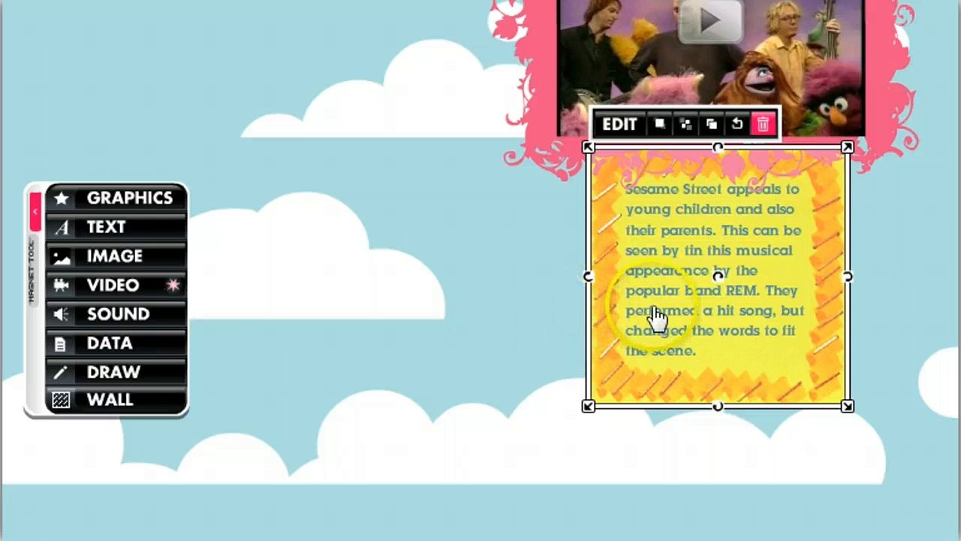
drag(655, 315, 658, 324)
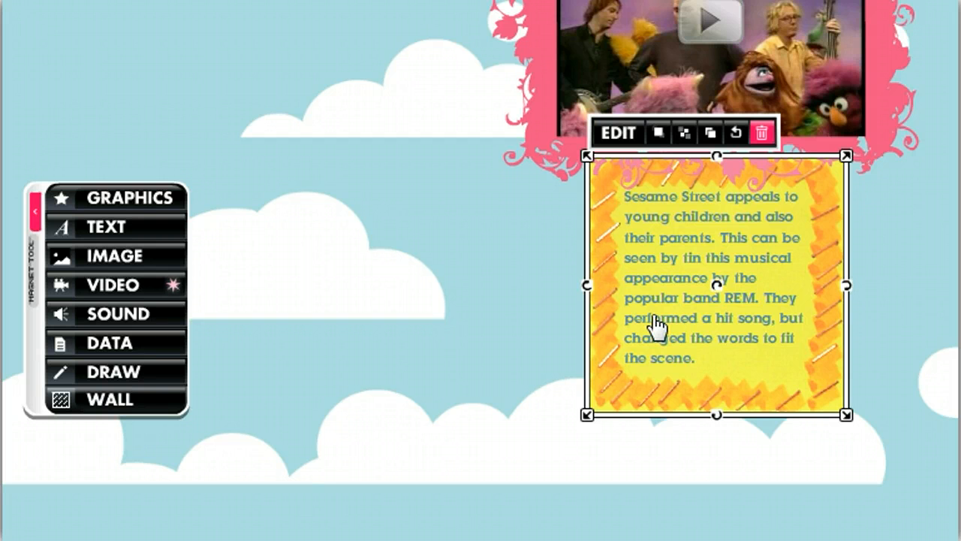
- Open the yellow sticker's text for editing, select the word "REM" and start adding a link to it
click(621, 142)
click(624, 194)
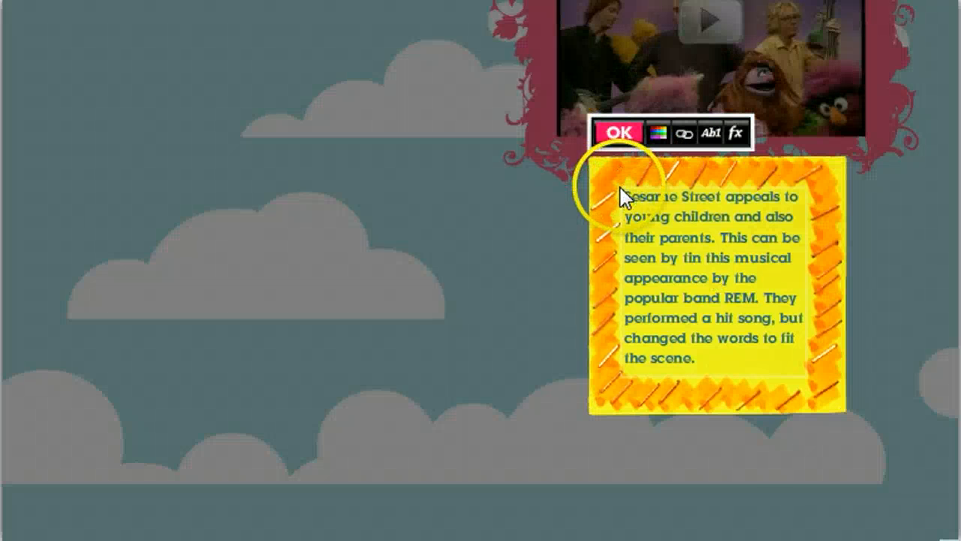
drag(624, 194, 675, 196)
click(663, 338)
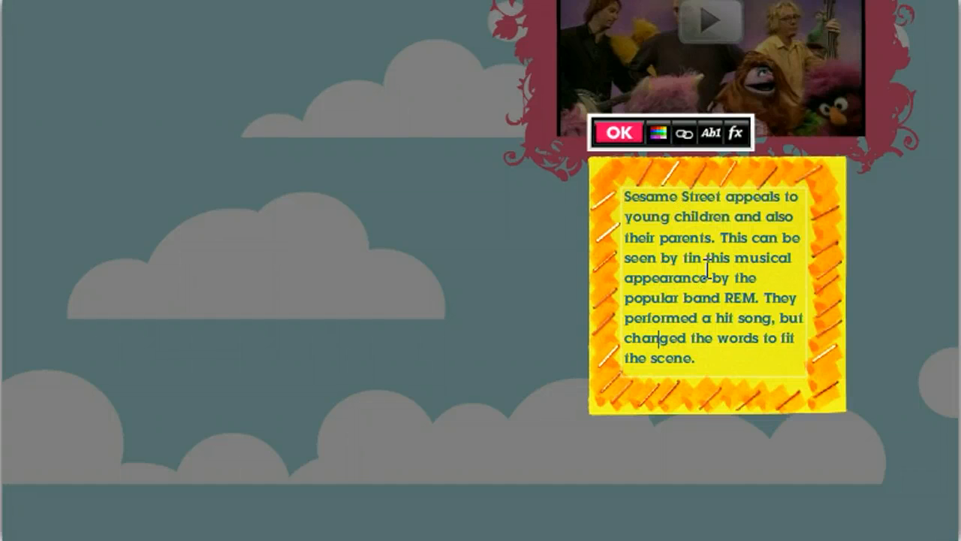
drag(724, 297, 757, 298)
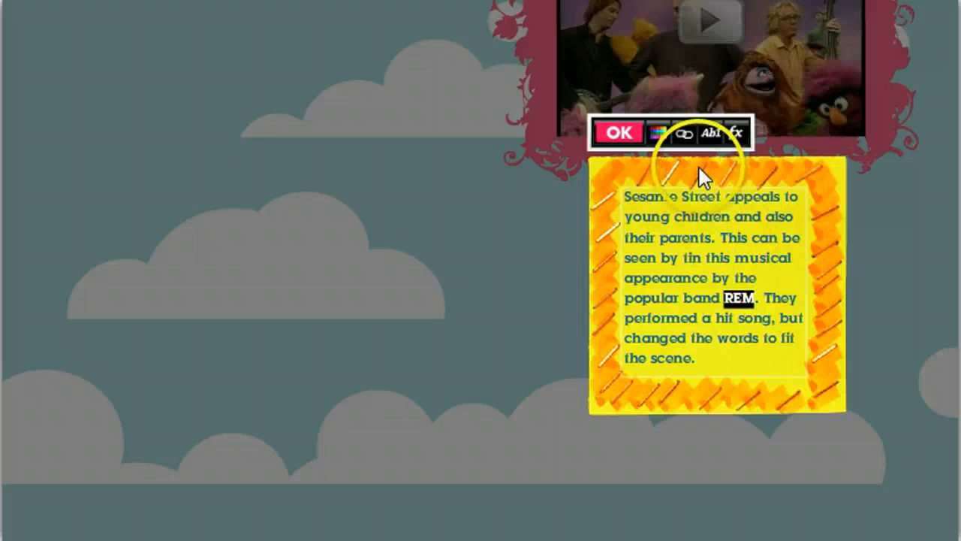
click(684, 135)
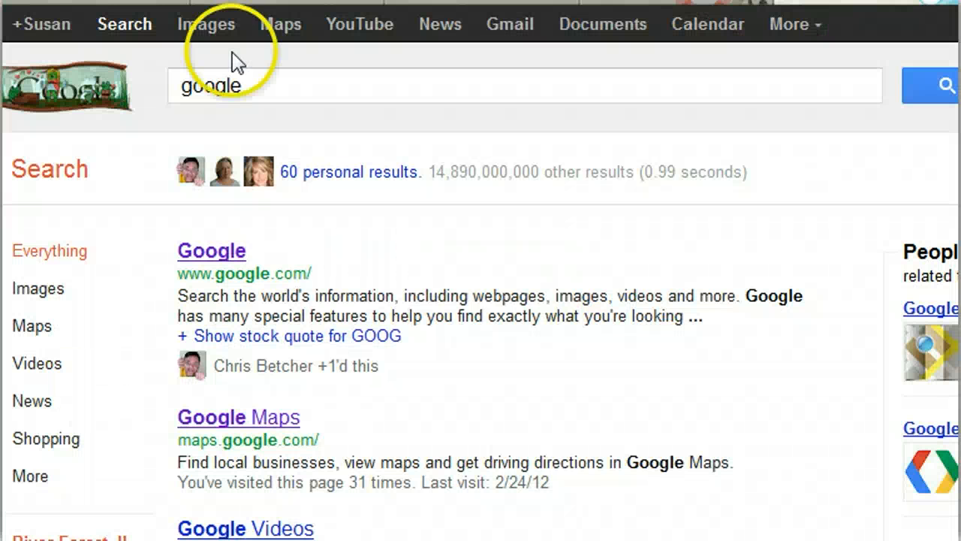
- Switch to Google in the browser and search for "REM"
double_click(259, 83)
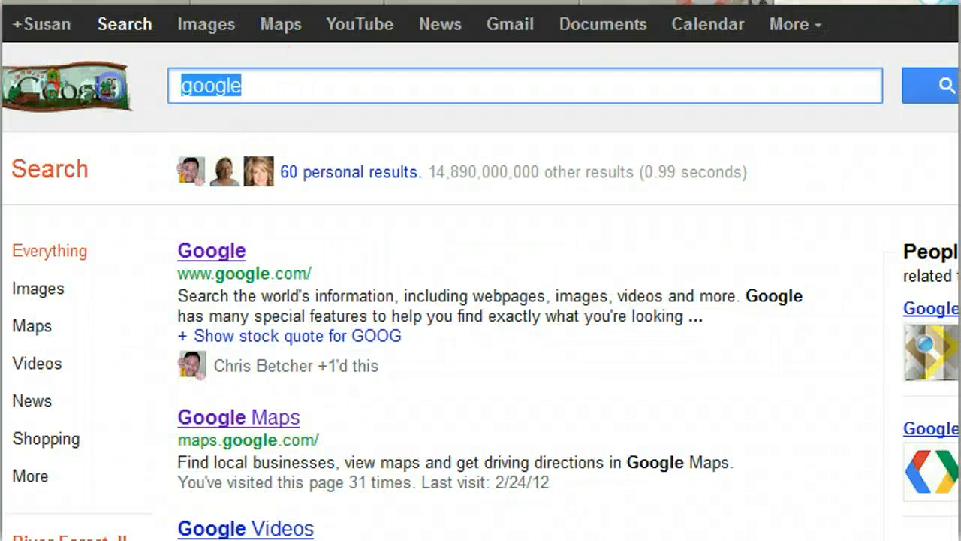
text(REM)
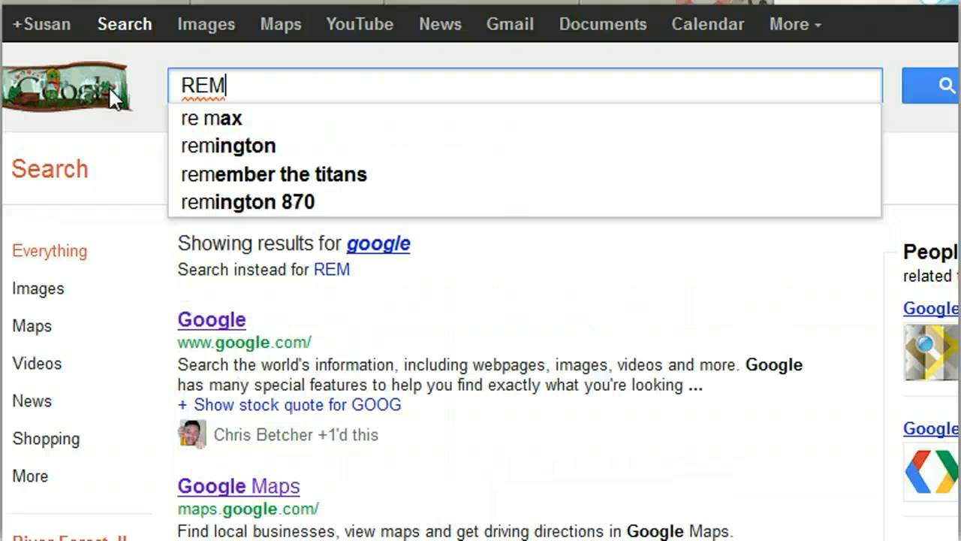
click(941, 89)
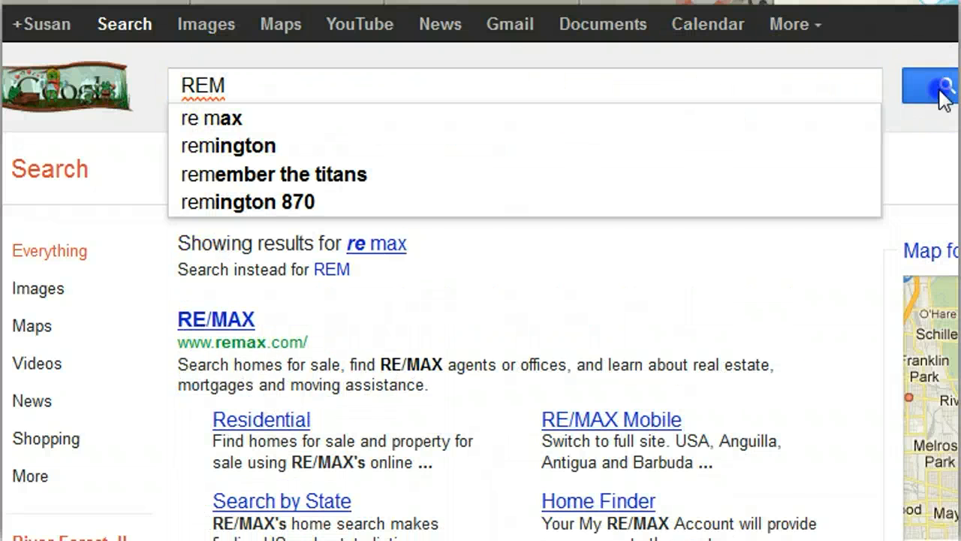
mouse_move(425, 254)
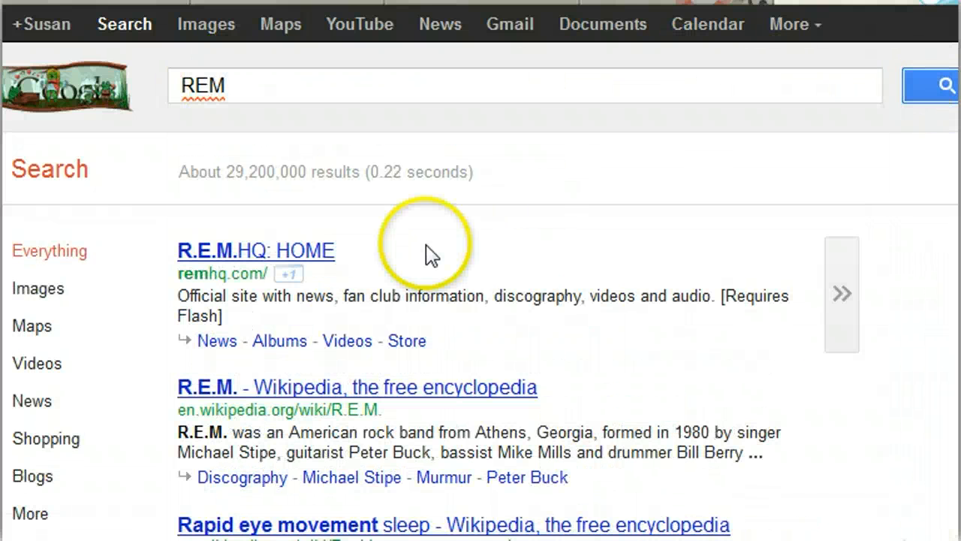
mouse_move(404, 405)
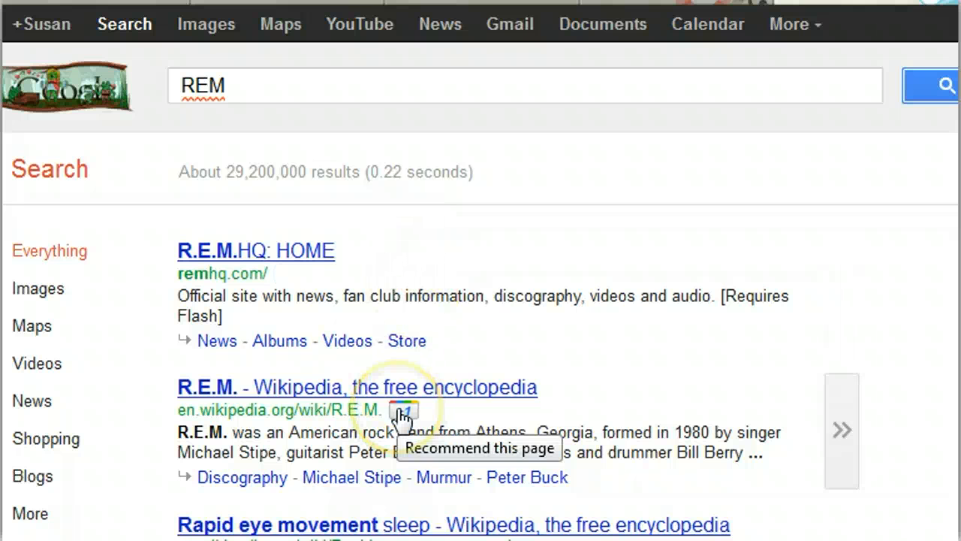
mouse_move(797, 304)
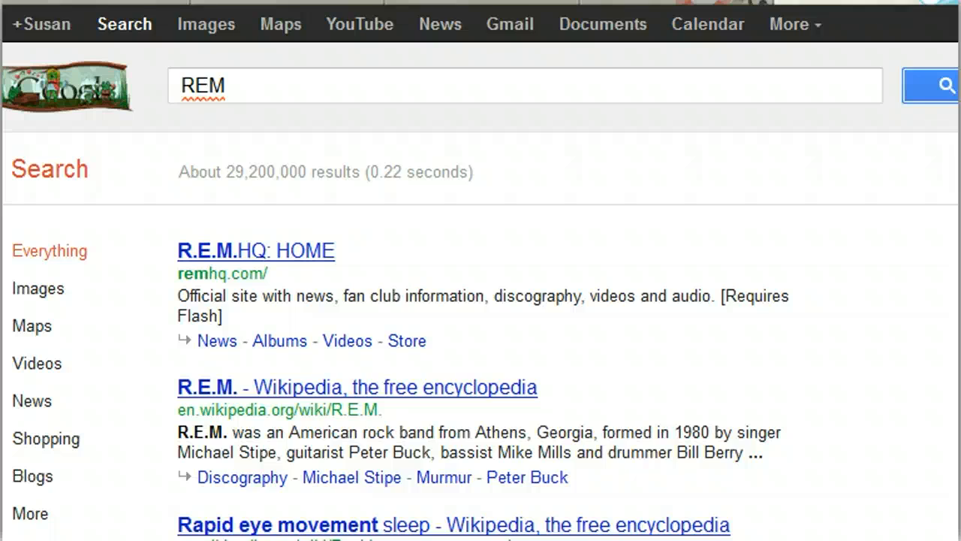
- Find the Chicago Tribune article "R.E.M. appreciation; band leaves behind rich legacy" among the search results and open it
scroll(480, 300, down, 3)
scroll(480, 300, down, 8)
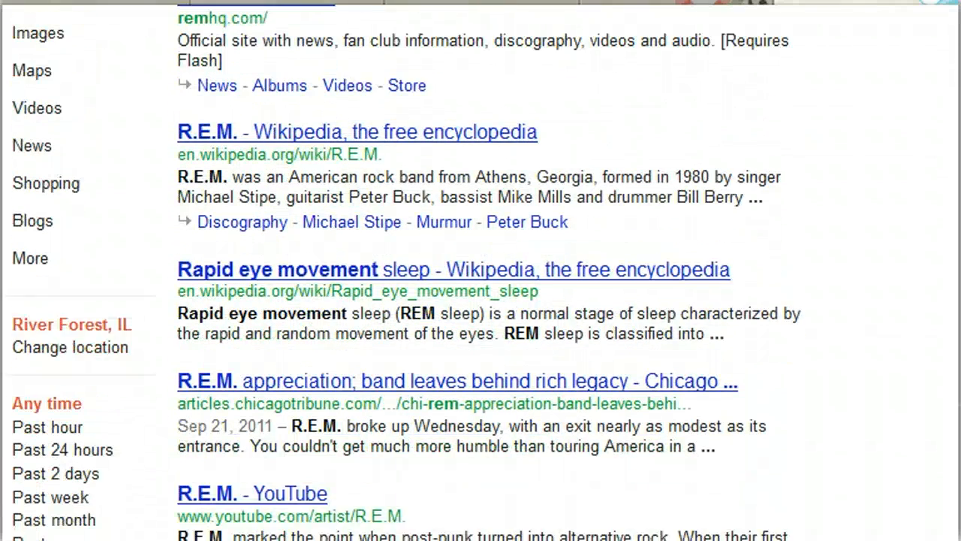
scroll(481, 301, down, 7)
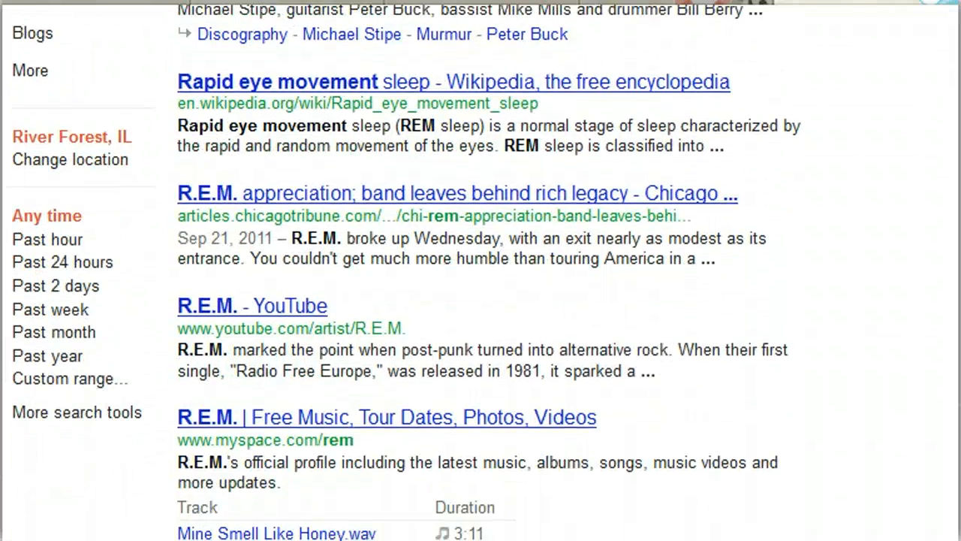
scroll(481, 300, down, 2)
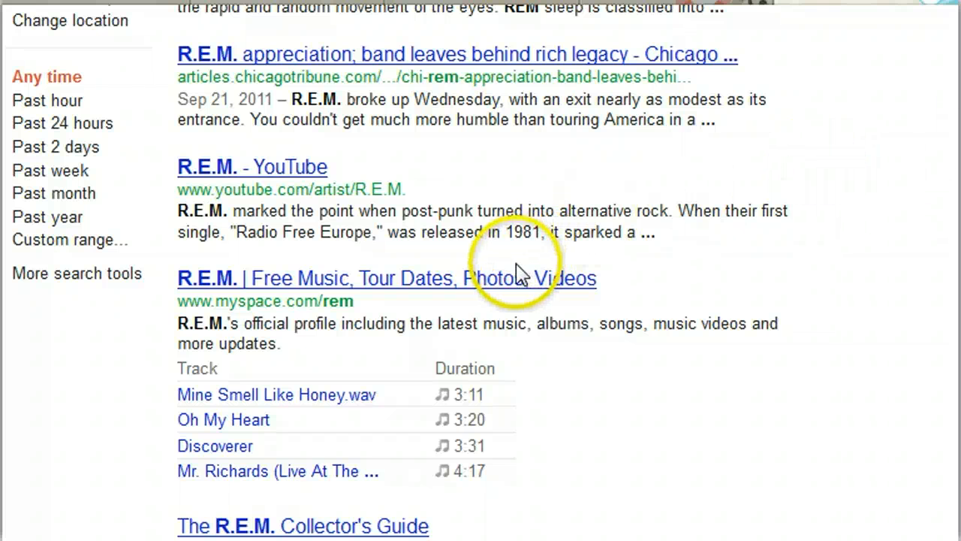
click(528, 64)
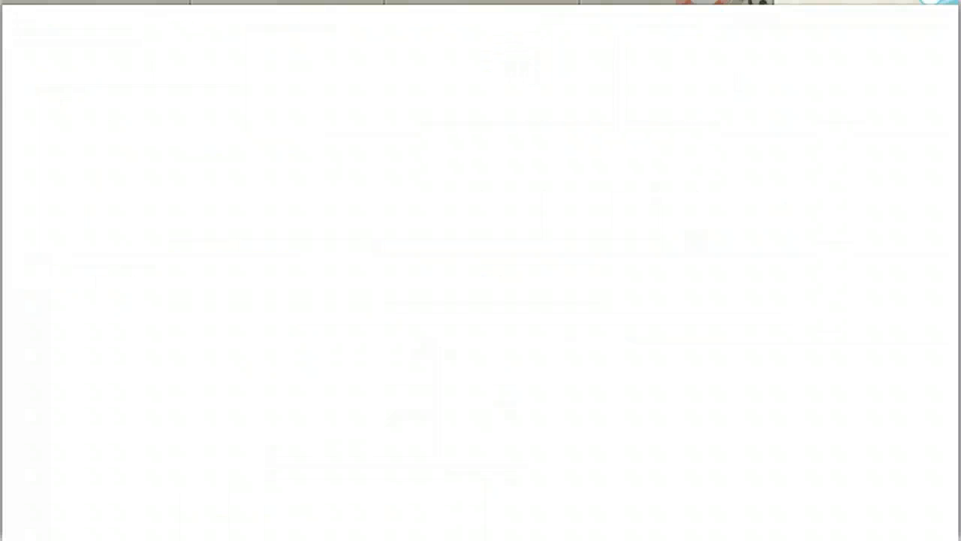
- Copy the Chicago Tribune article's web address, switch back to Glogster, apply it as the link for "REM", and finish editing the text
drag(547, 0, 522, 2)
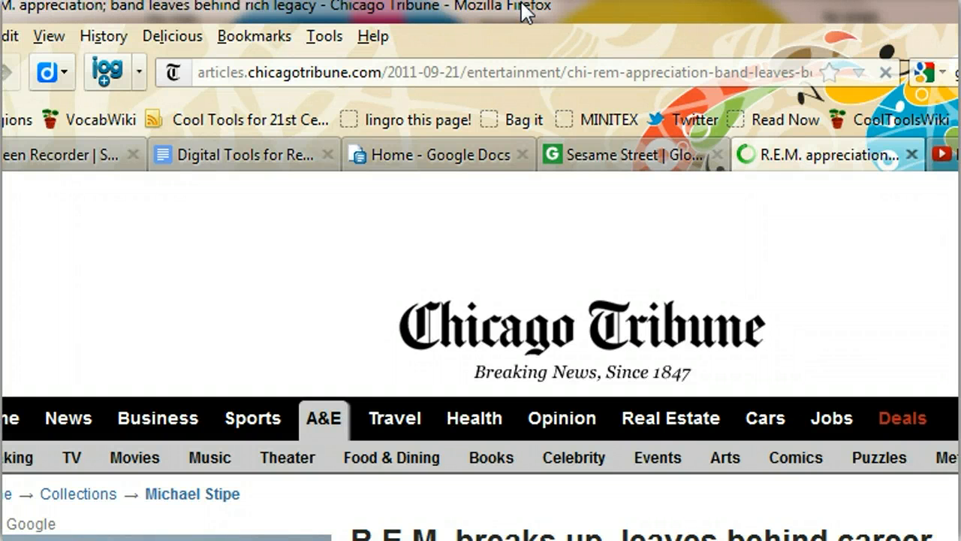
click(500, 75)
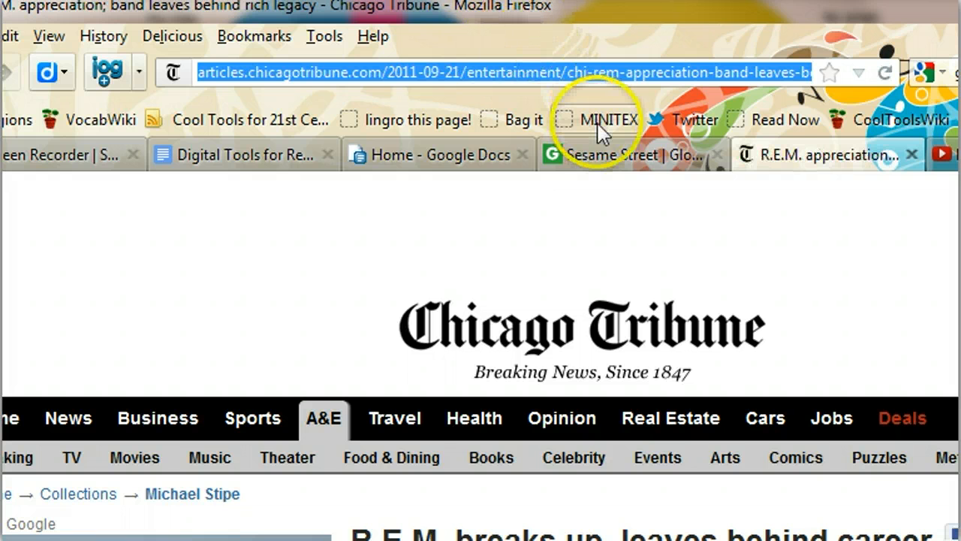
click(607, 159)
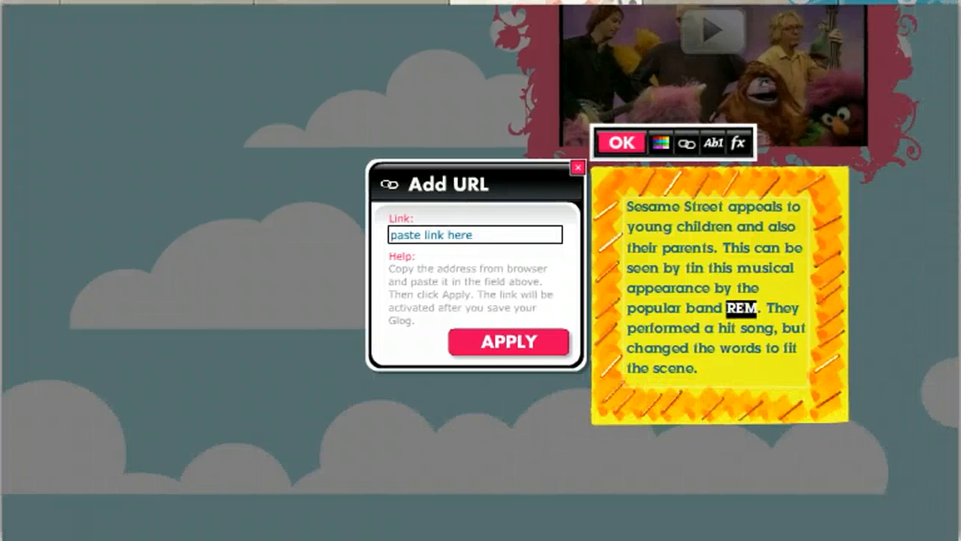
click(478, 234)
text(rem-michael-stipe-band)
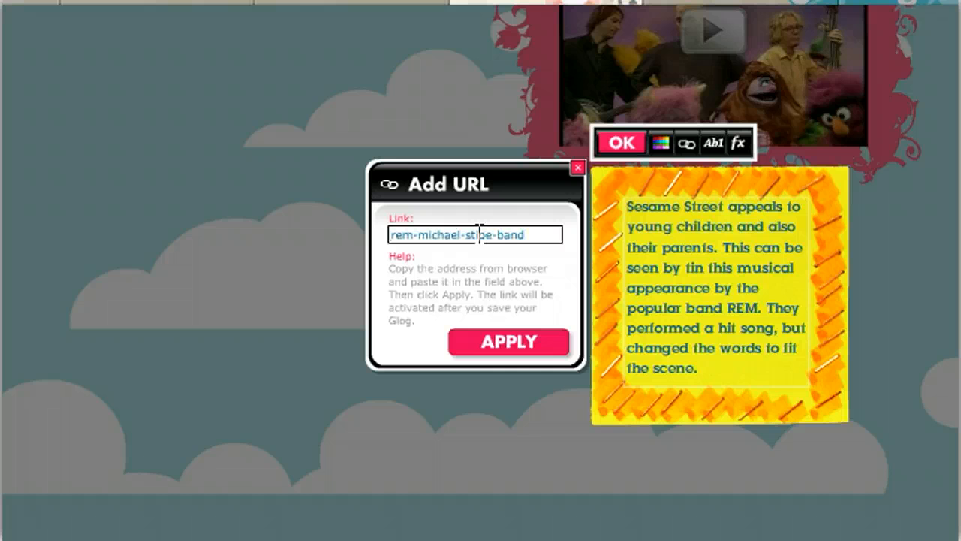
click(496, 339)
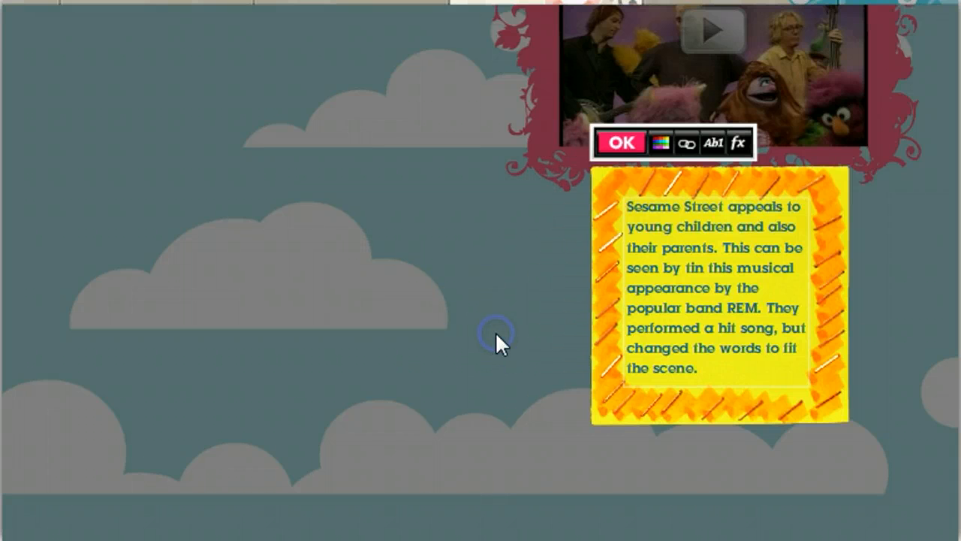
click(615, 147)
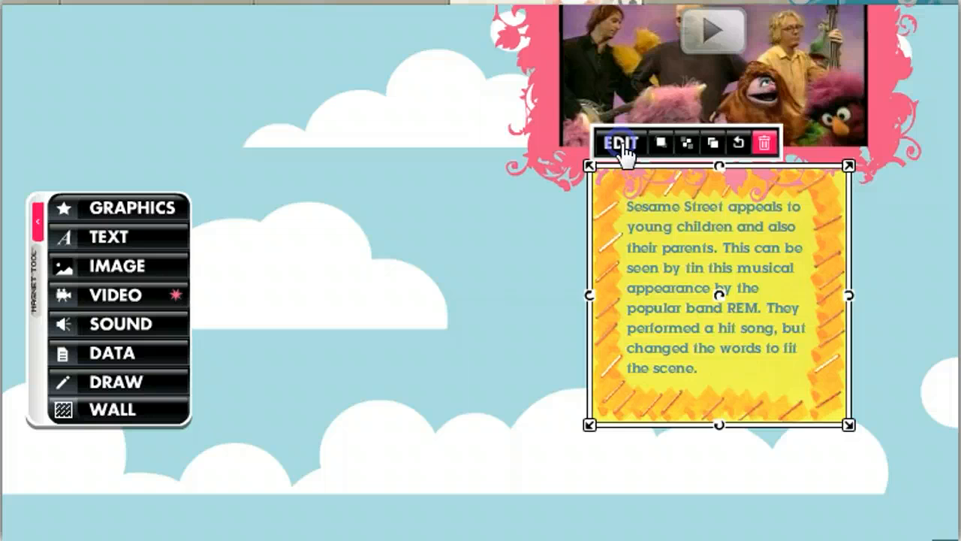
- Save the "Sesame Street" Glog, keeping the Technology category and the Unfinished status
click(624, 151)
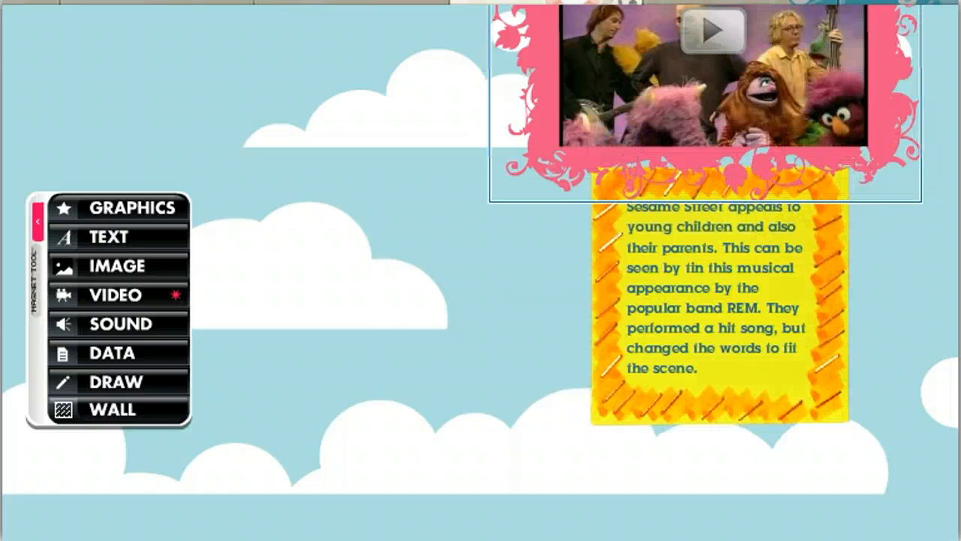
scroll(480, 270, up, 6)
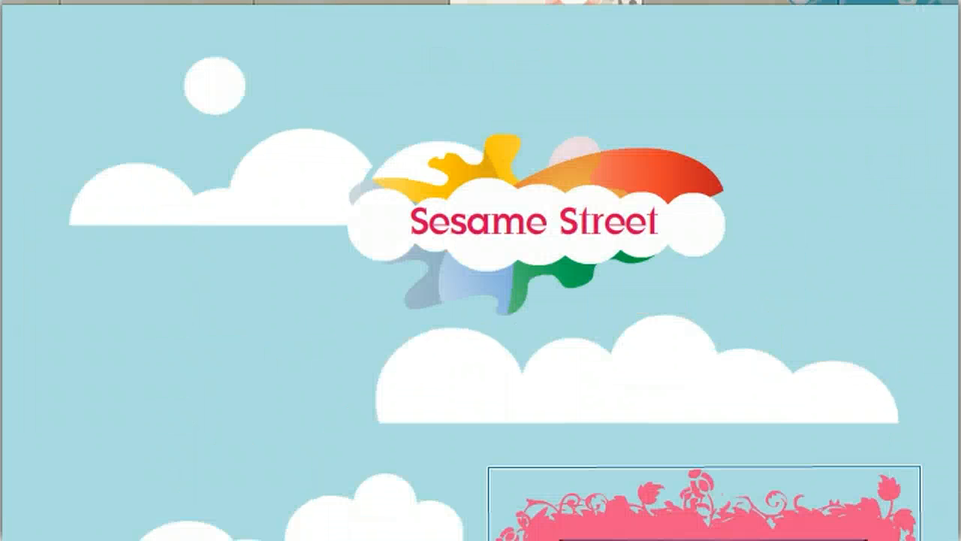
scroll(481, 271, down, 6)
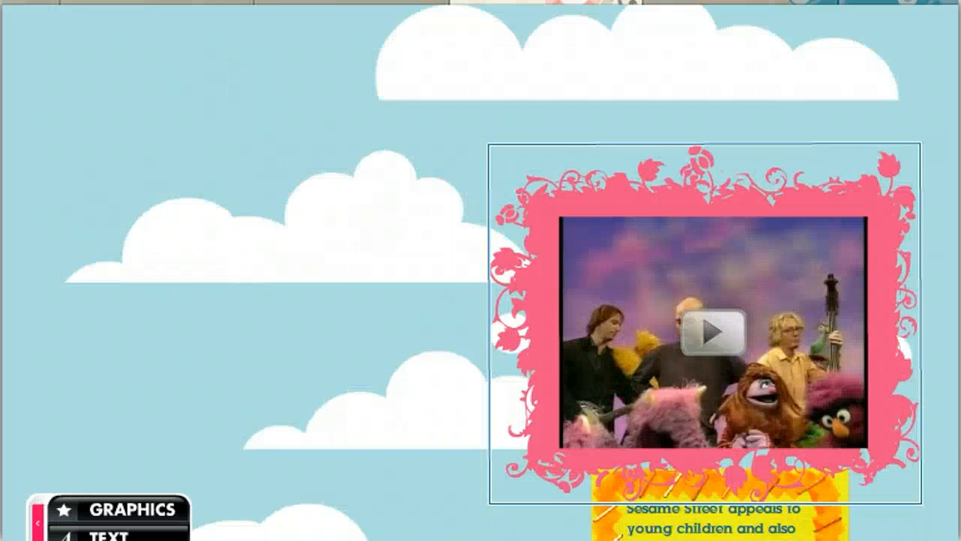
scroll(480, 271, up, 2)
scroll(481, 271, up, 6)
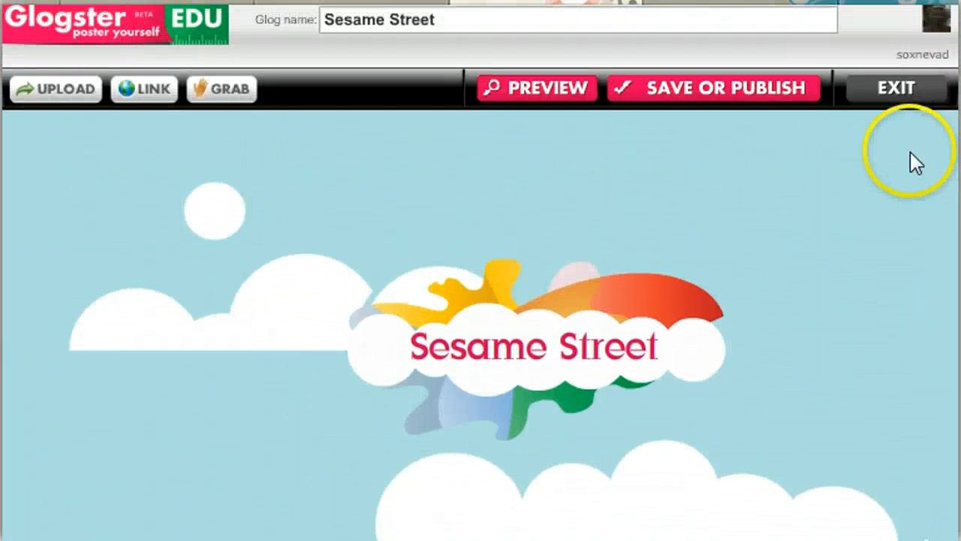
click(728, 90)
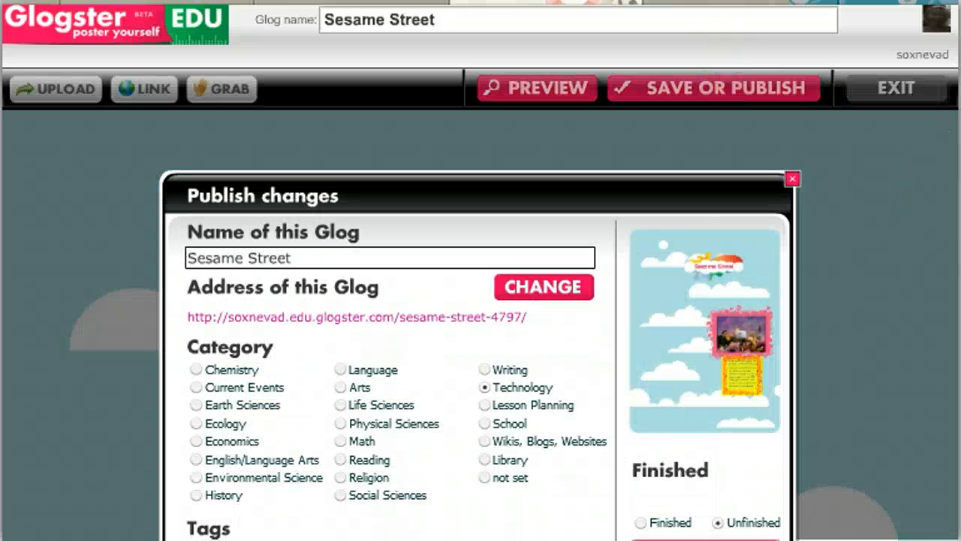
scroll(481, 270, down, 3)
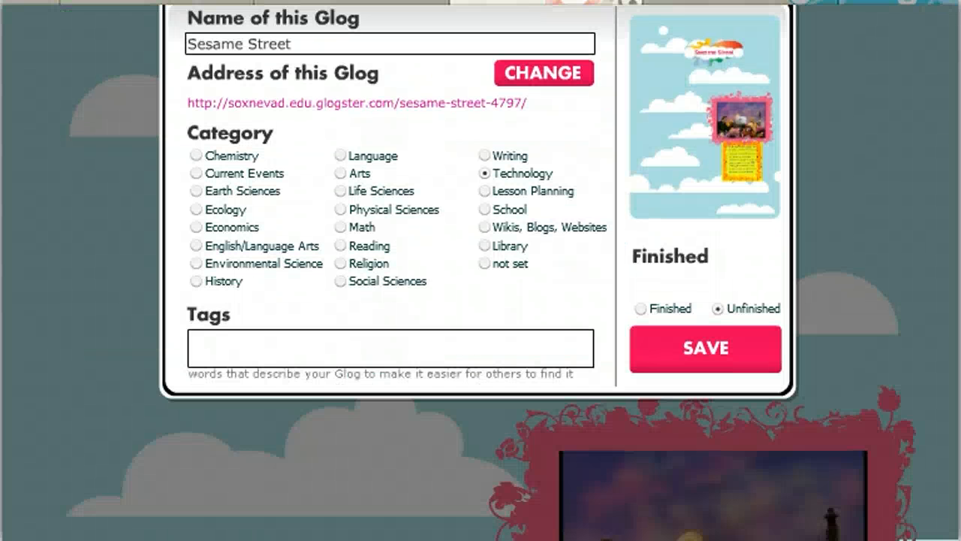
click(682, 350)
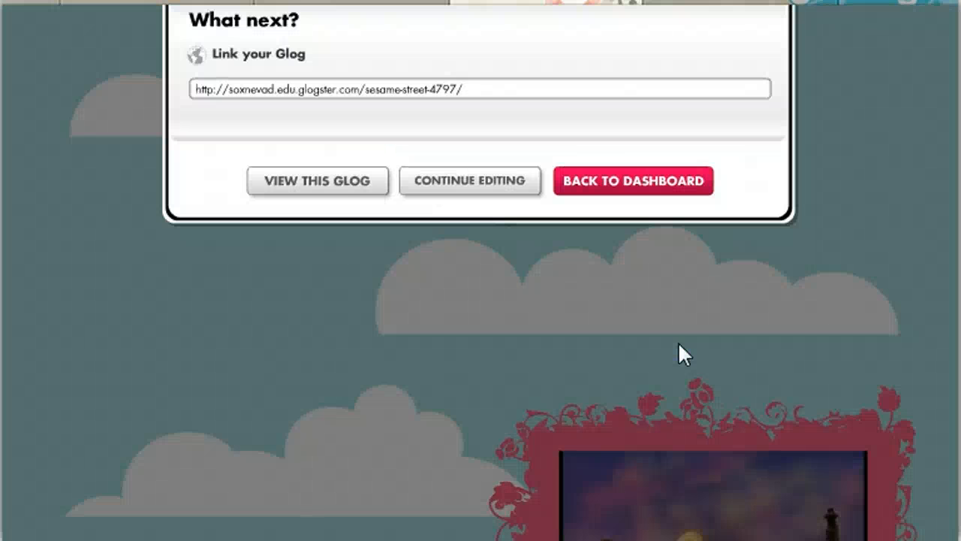
- View the saved Glog, test the yellow sticker's link to the article, and return to the Glog
click(306, 187)
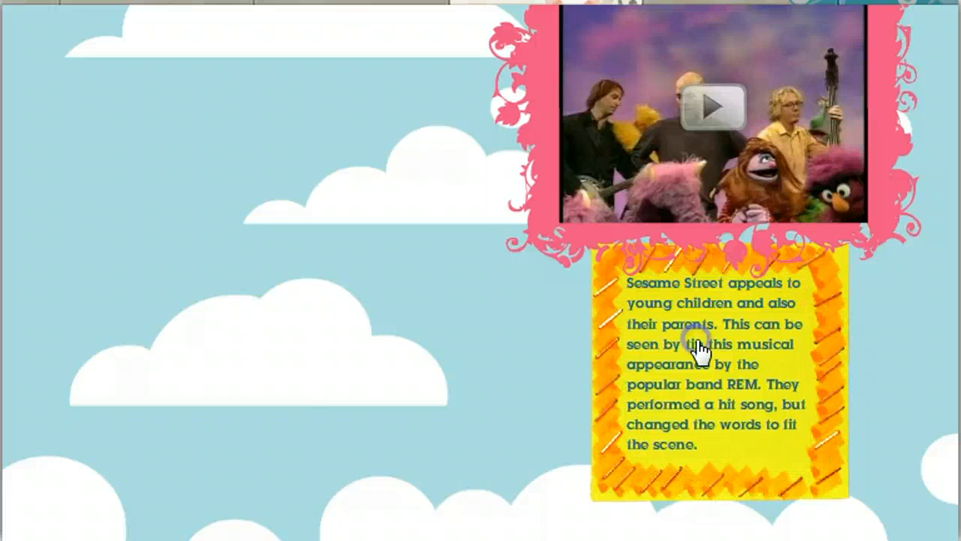
click(698, 349)
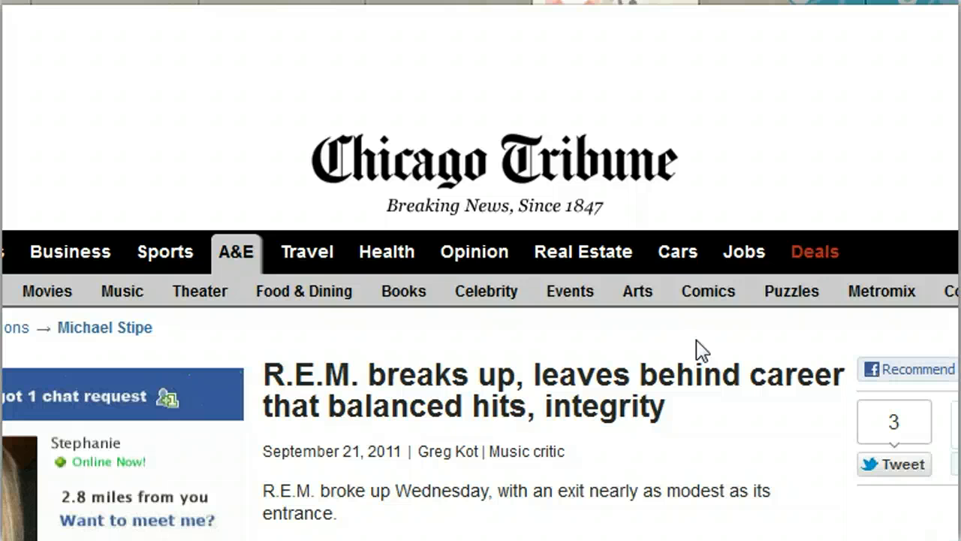
click(451, 1)
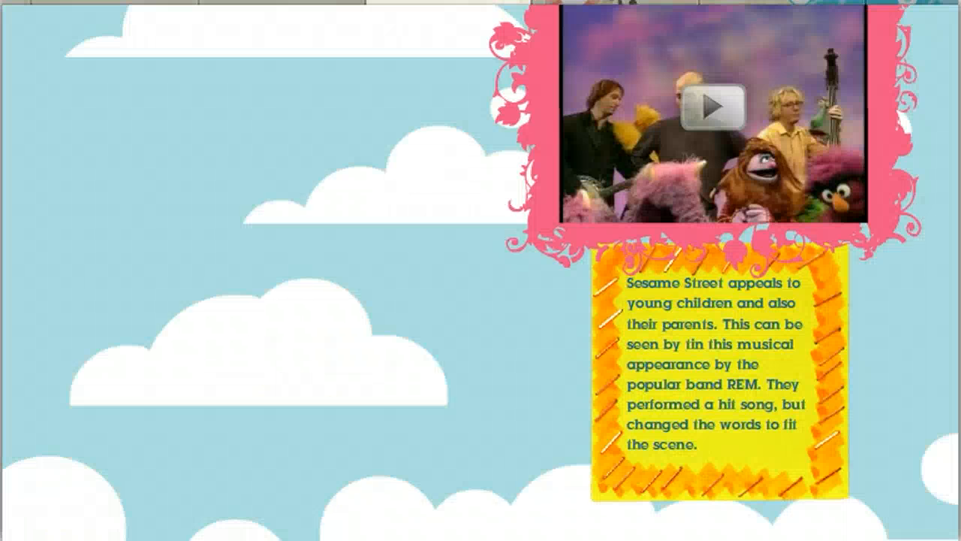
click(749, 213)
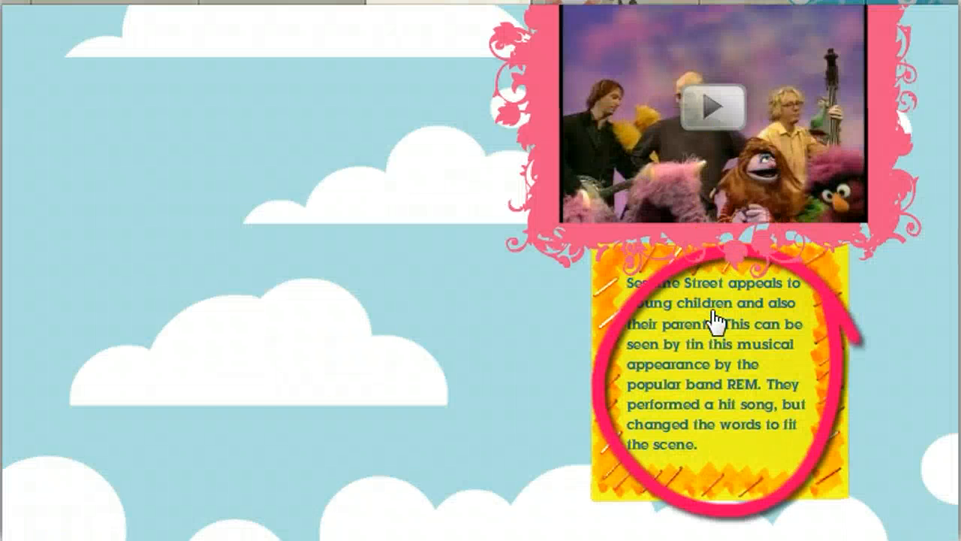